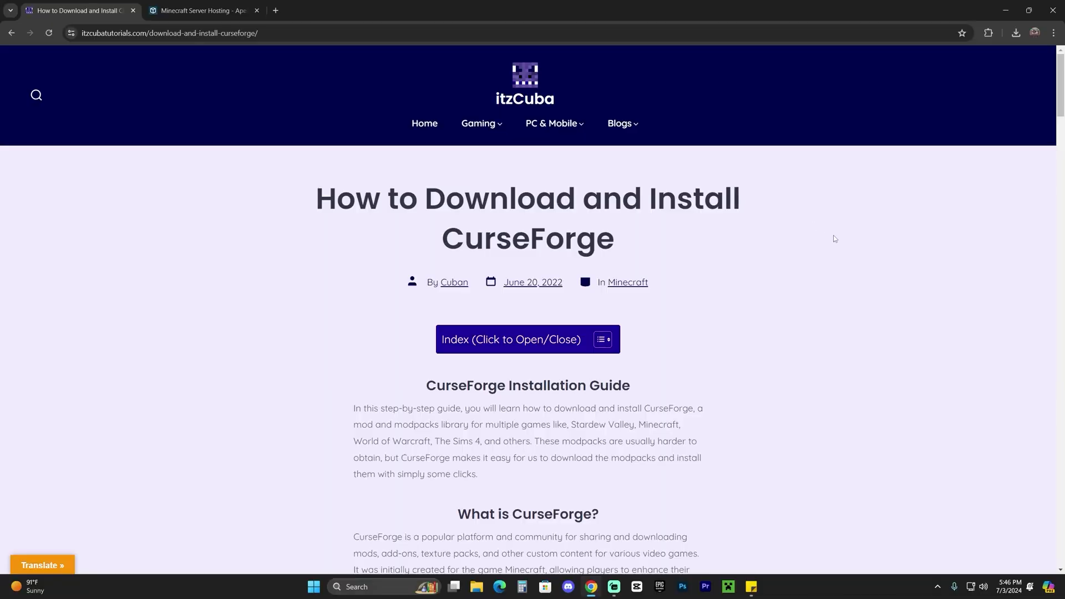
# Look through the CurseForge installation guide down to the download and install sections
pyautogui.scroll(-20, 834, 238)
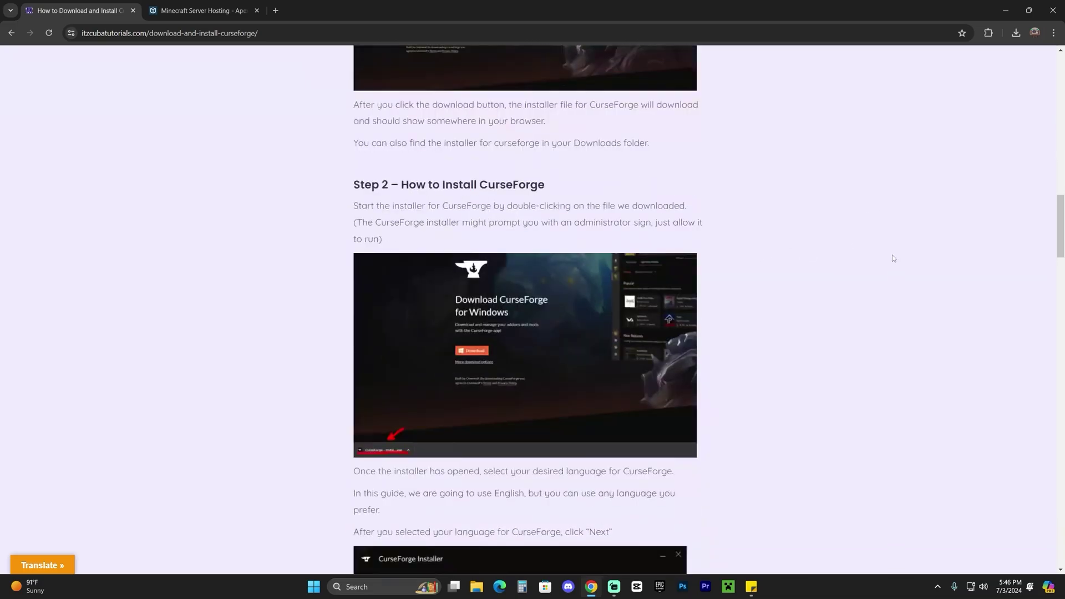
pyautogui.scroll(15, 880, 294)
pyautogui.scroll(13, 799, 280)
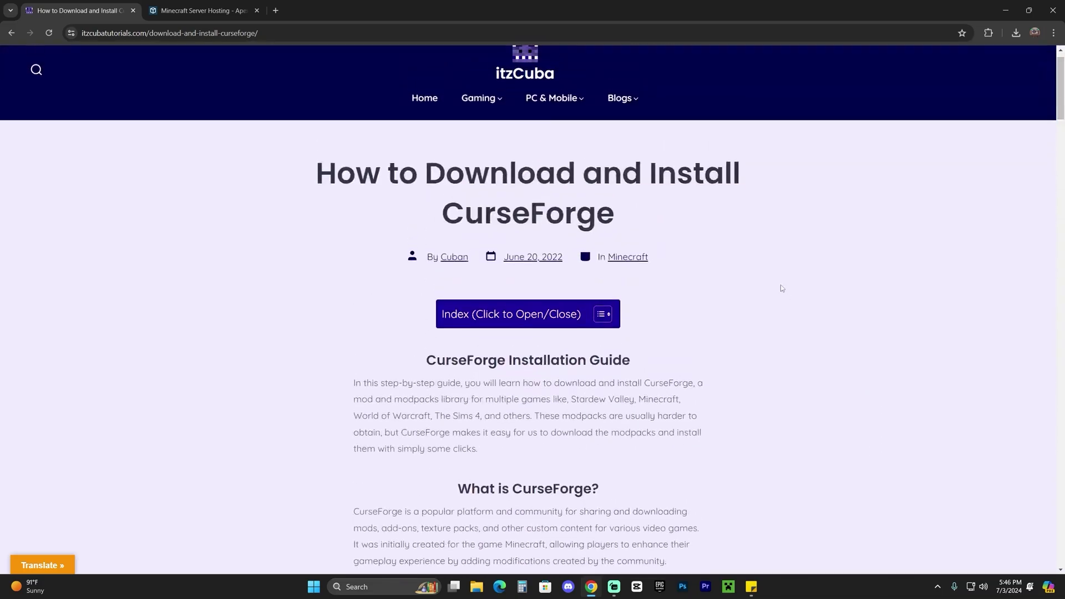
pyautogui.scroll(-5, 775, 271)
pyautogui.scroll(-18, 775, 272)
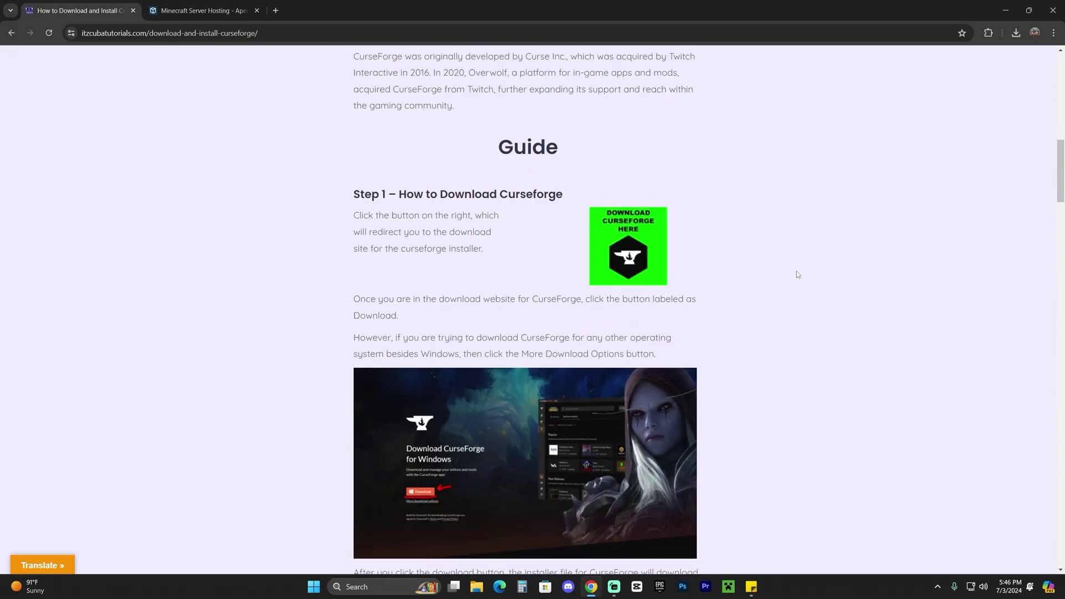
pyautogui.scroll(12, 809, 277)
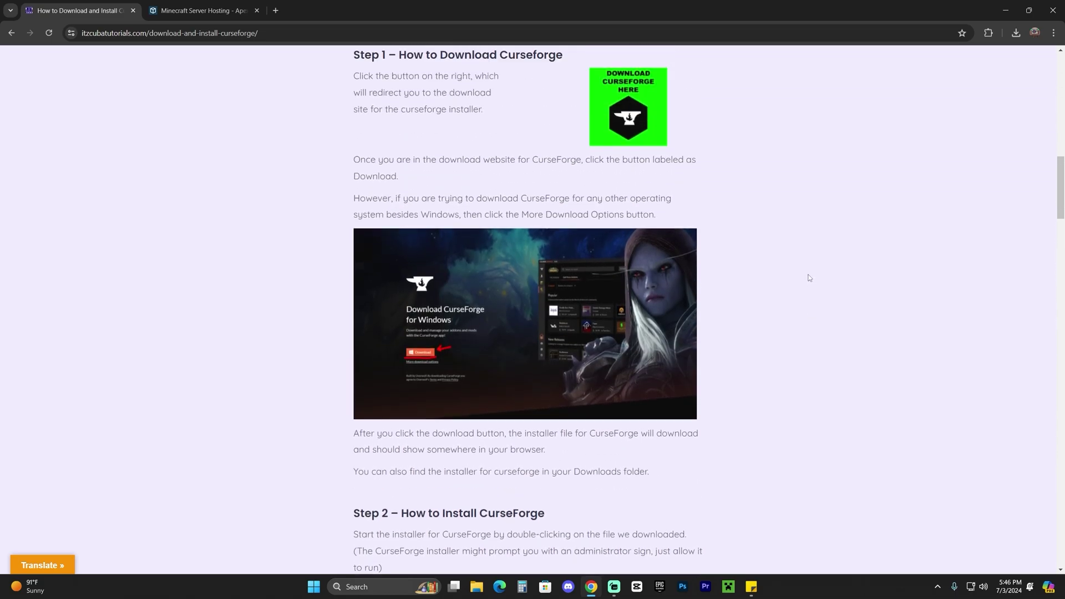
pyautogui.scroll(5, 782, 274)
pyautogui.scroll(-6, 546, 275)
# Open the CurseForge download page and review the Windows, Mac and Linux download options
pyautogui.moveTo(386, 302); pyautogui.dragTo(476, 302)
pyautogui.click(727, 244)
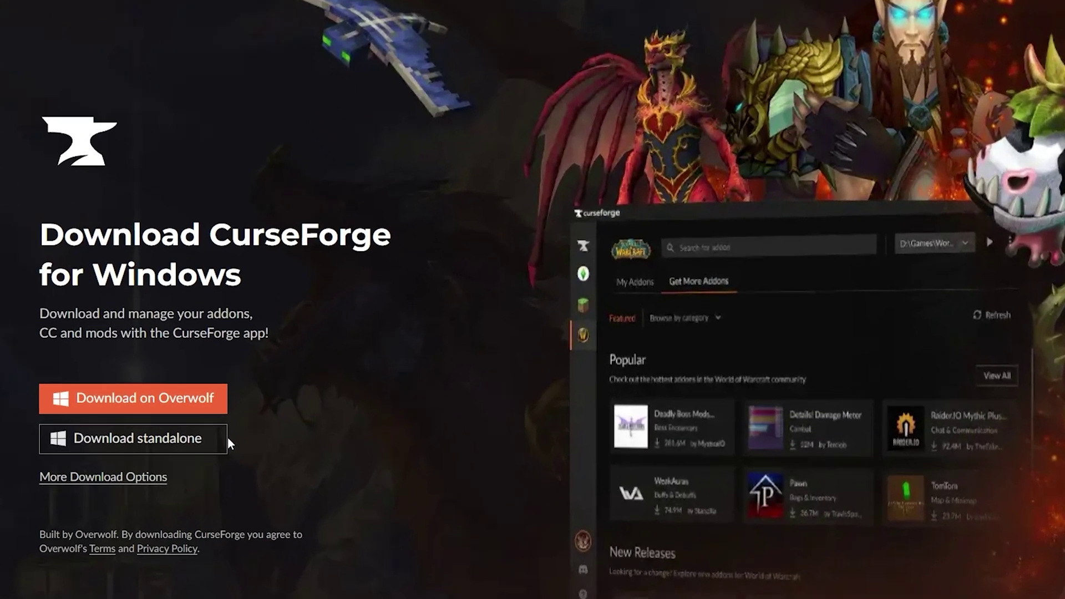
pyautogui.scroll(-10, 562, 217)
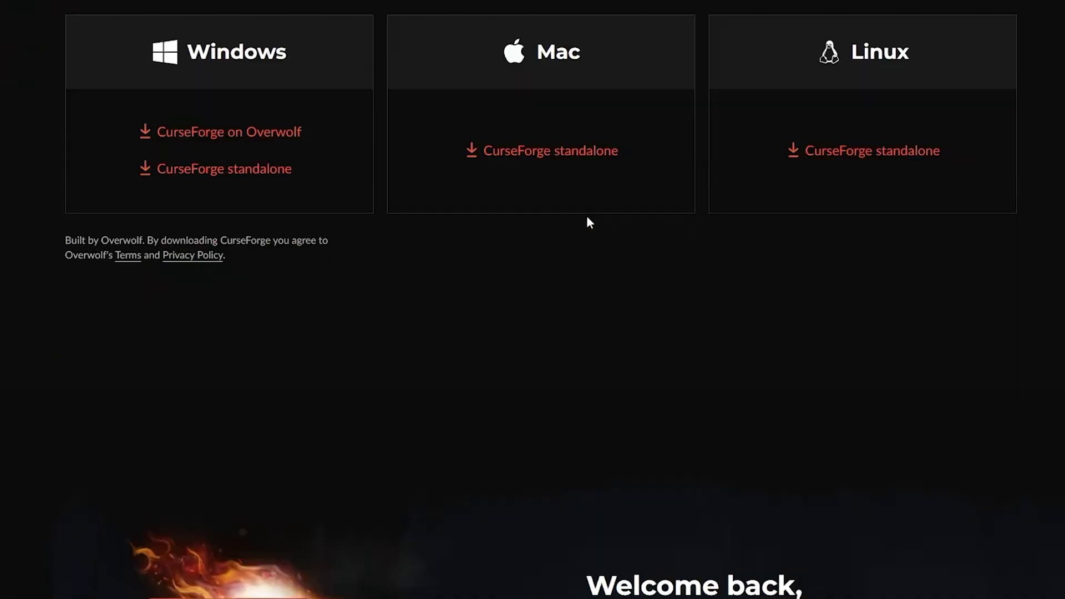
pyautogui.scroll(3, 541, 267)
pyautogui.moveTo(1023, 219); pyautogui.dragTo(283, 164)
pyautogui.click(459, 305)
pyautogui.scroll(7, 458, 304)
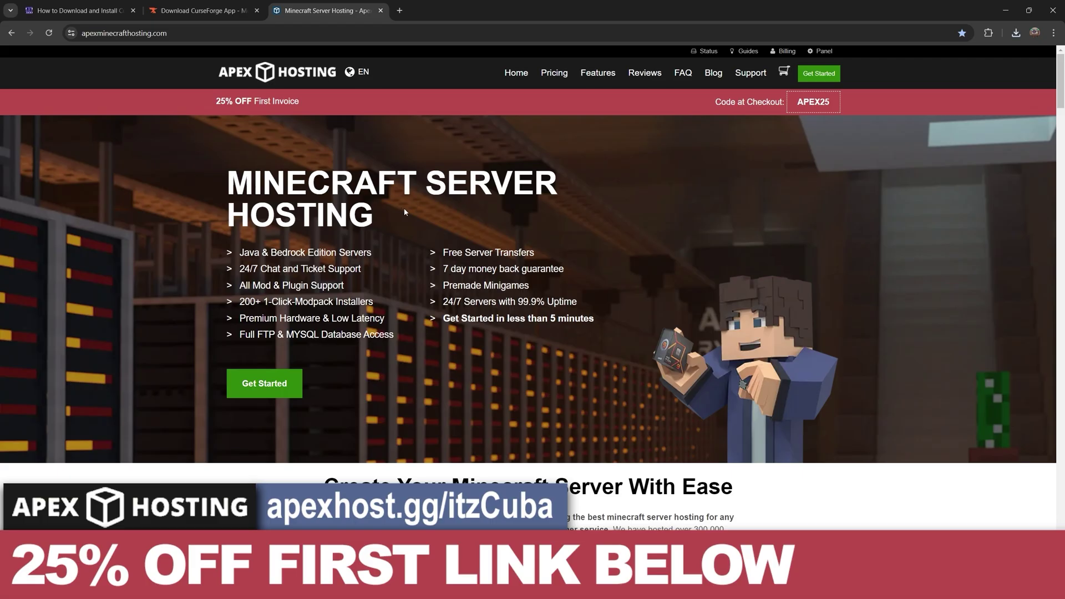
# Review the Minecraft server hosting features on the Apex Hosting page, particularly the 1-click modpack installers
pyautogui.tripleClick(588, 214)
pyautogui.click(589, 217)
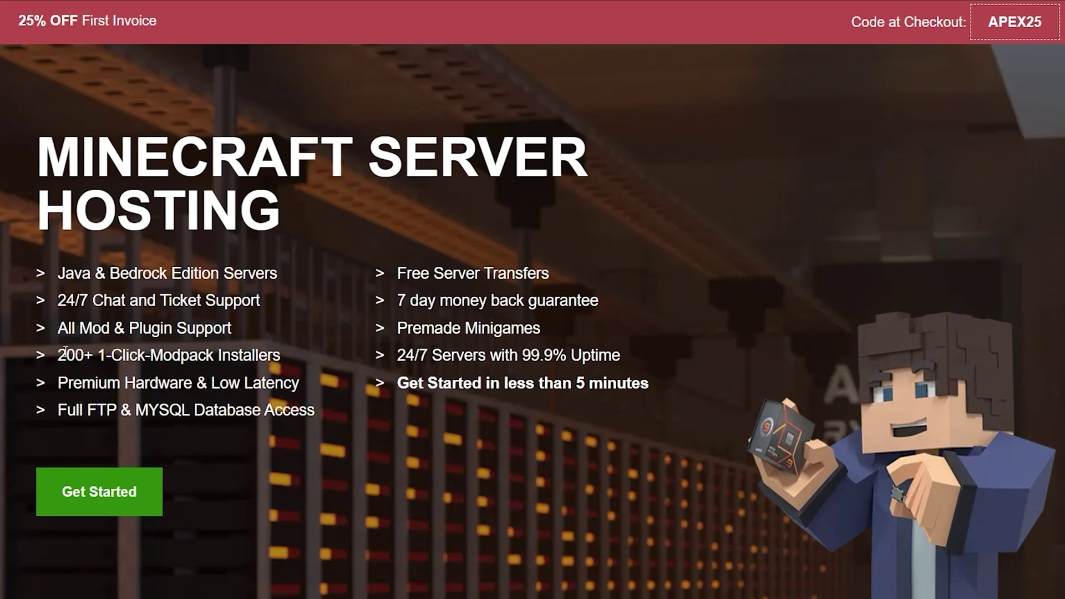
pyautogui.moveTo(59, 355); pyautogui.dragTo(280, 356)
pyautogui.click(286, 358)
pyautogui.moveTo(58, 355); pyautogui.dragTo(292, 361)
pyautogui.click(300, 356)
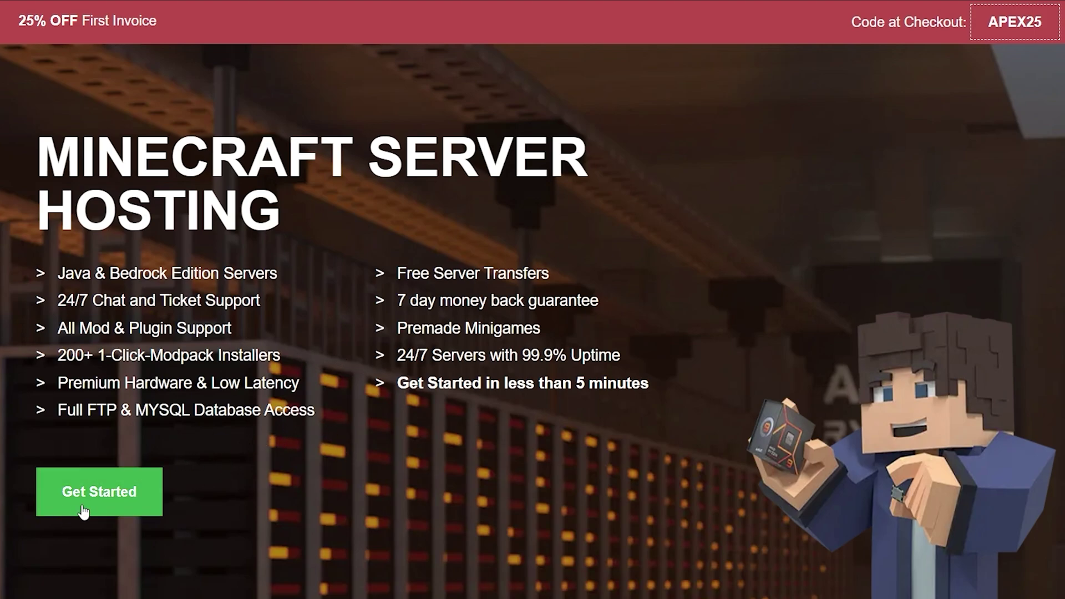
# Open the Apex Hosting plans and examine the RAM options, focusing on the 6 GB plan
pyautogui.click(96, 491)
pyautogui.scroll(-5, 62, 339)
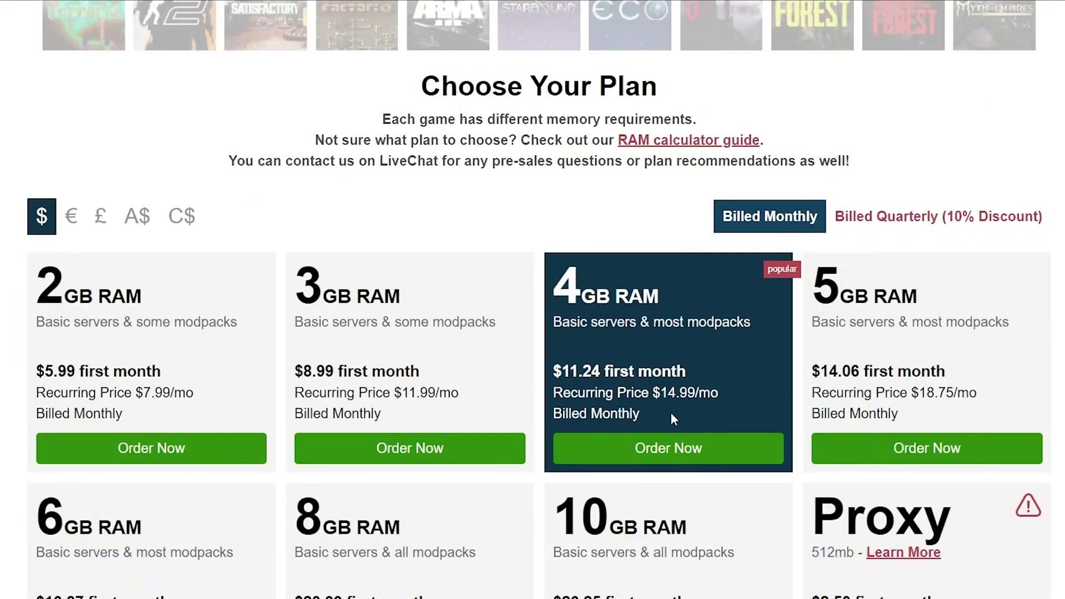
pyautogui.scroll(2, 252, 520)
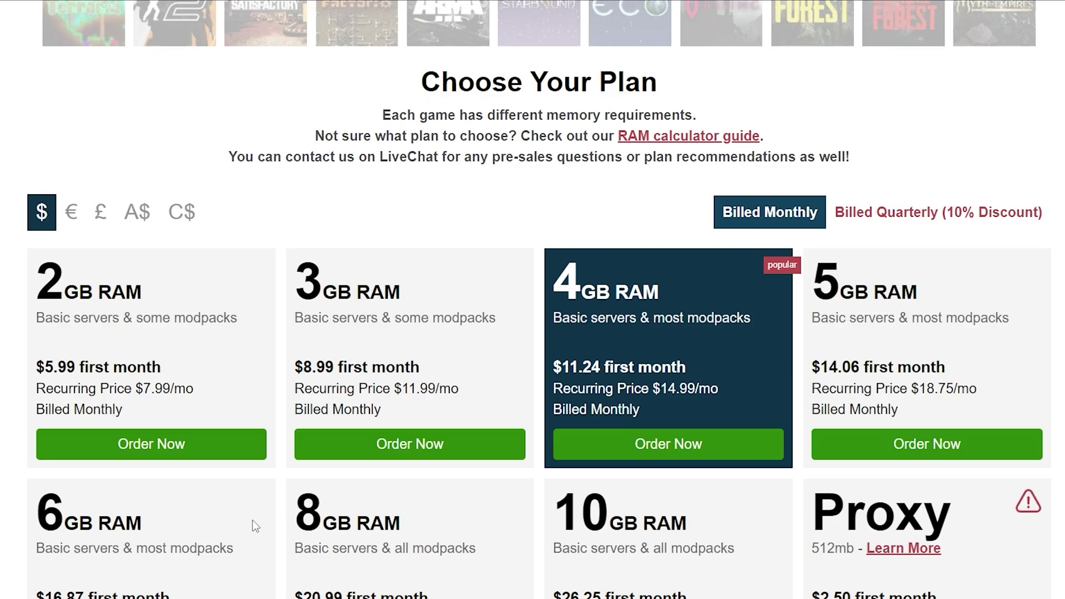
pyautogui.moveTo(55, 521); pyautogui.dragTo(128, 524)
pyautogui.click(128, 524)
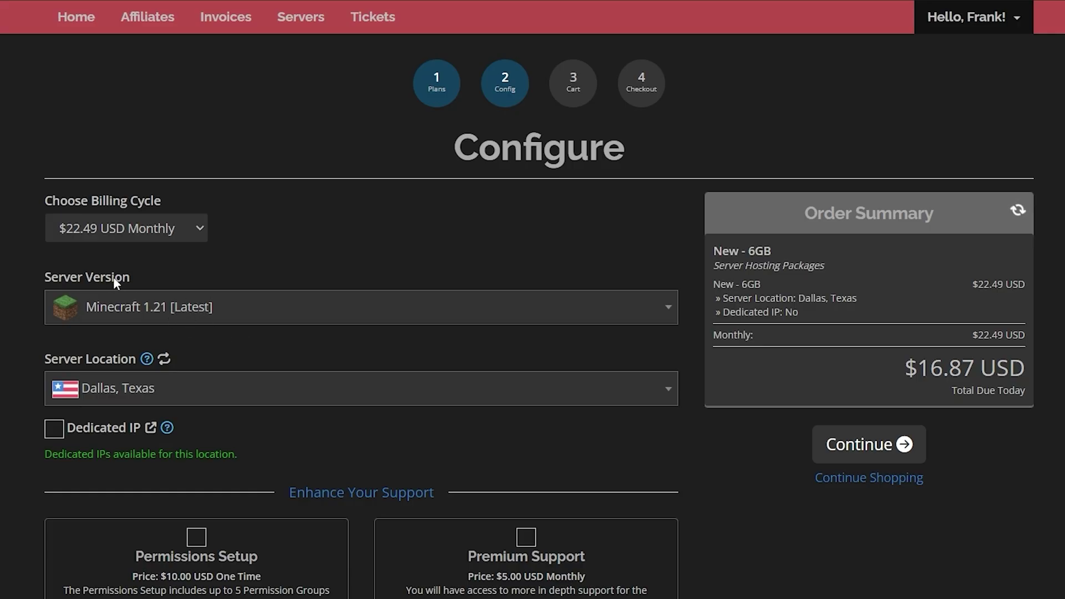
# Find All the Mods 10 in the server versions and choose it for the 6 GB hosting order
pyautogui.click(212, 316)
pyautogui.write('all the mods 10')
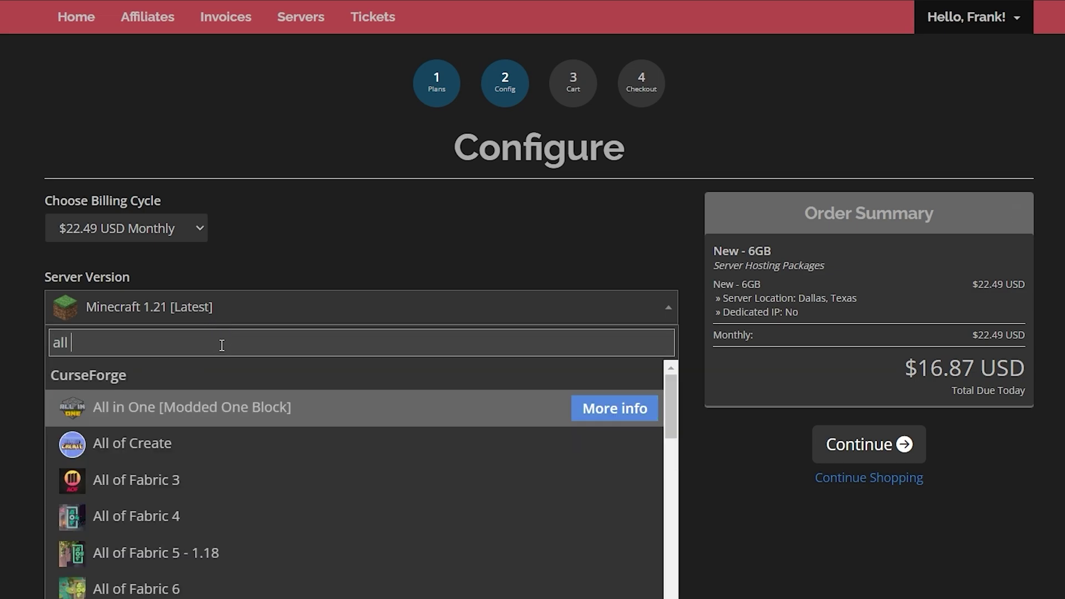
pyautogui.click(516, 413)
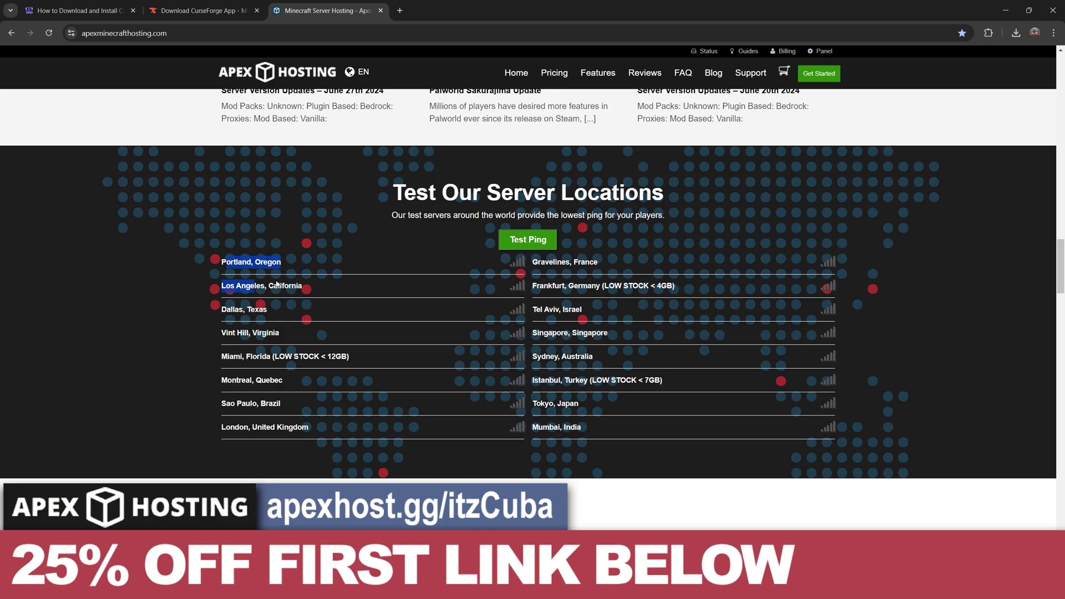
# Run the ping test for the Apex Hosting server locations and review the home page's setup-time claim
pyautogui.click(712, 418)
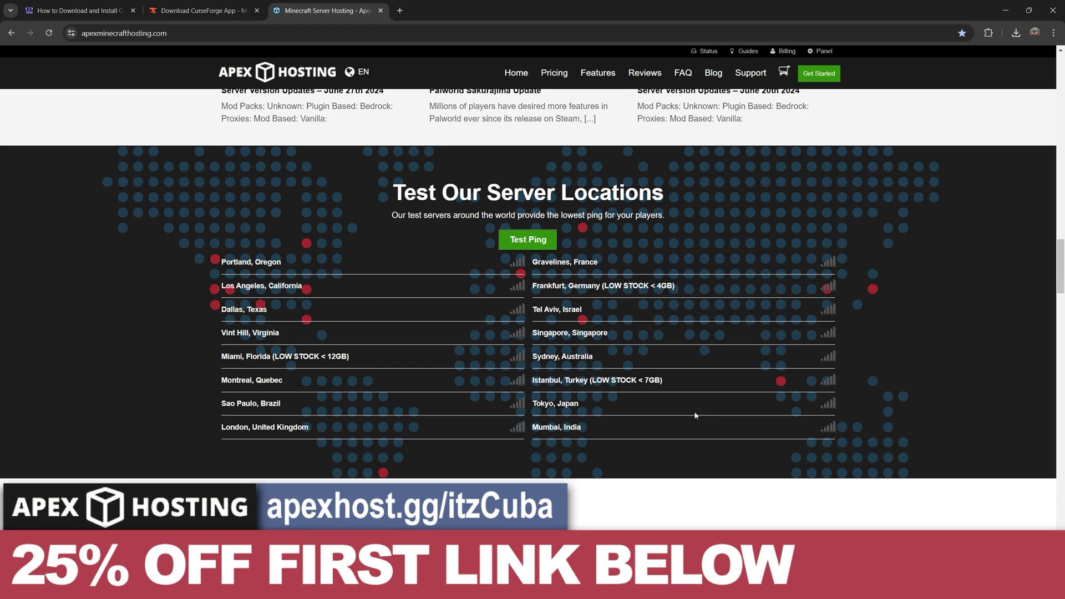
pyautogui.click(551, 245)
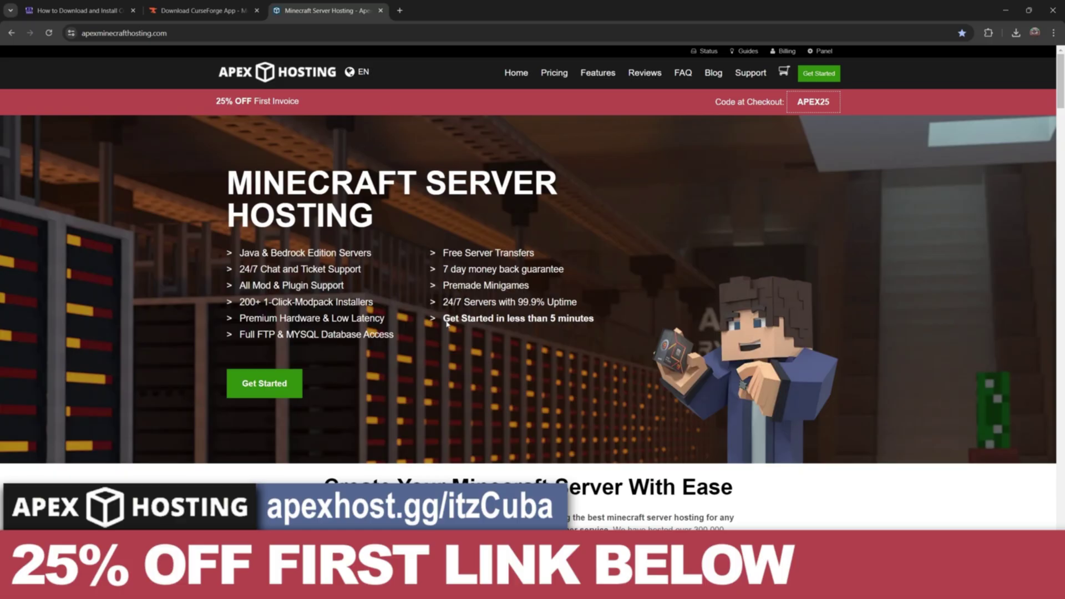
pyautogui.moveTo(593, 319); pyautogui.dragTo(256, 160)
pyautogui.click(256, 161)
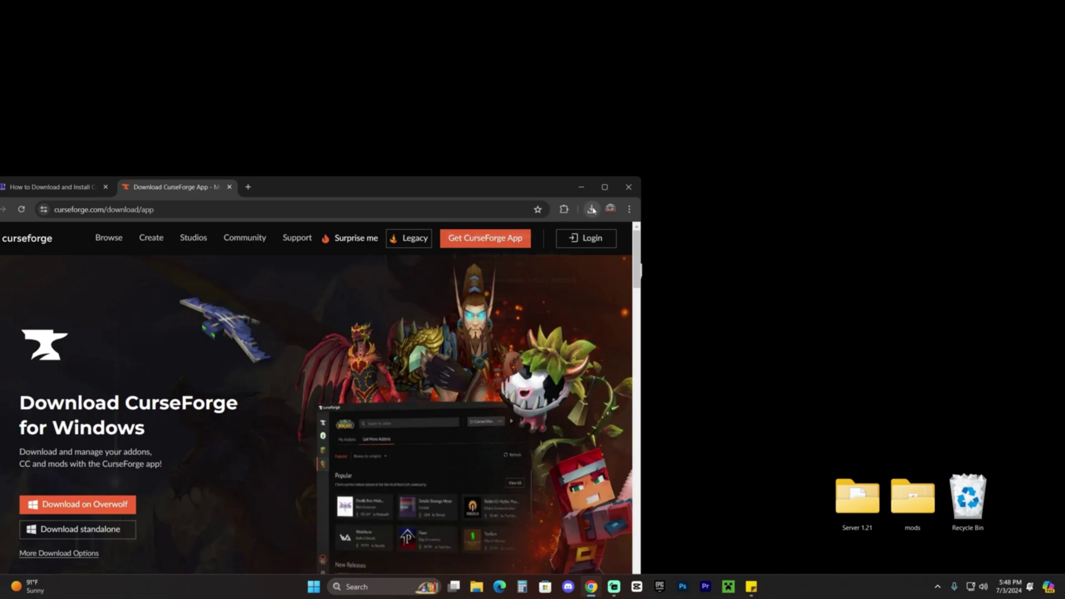
# Place the downloaded CurseForge Windows installer on the desktop and minimize the browser
pyautogui.click(592, 209)
pyautogui.moveTo(483, 262); pyautogui.dragTo(783, 217)
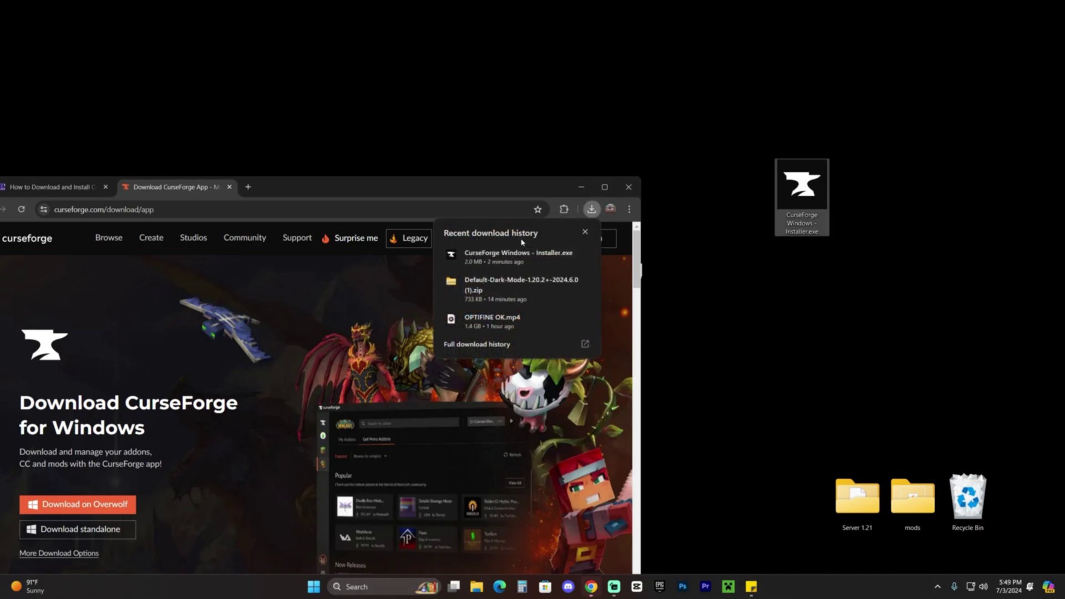
pyautogui.click(581, 187)
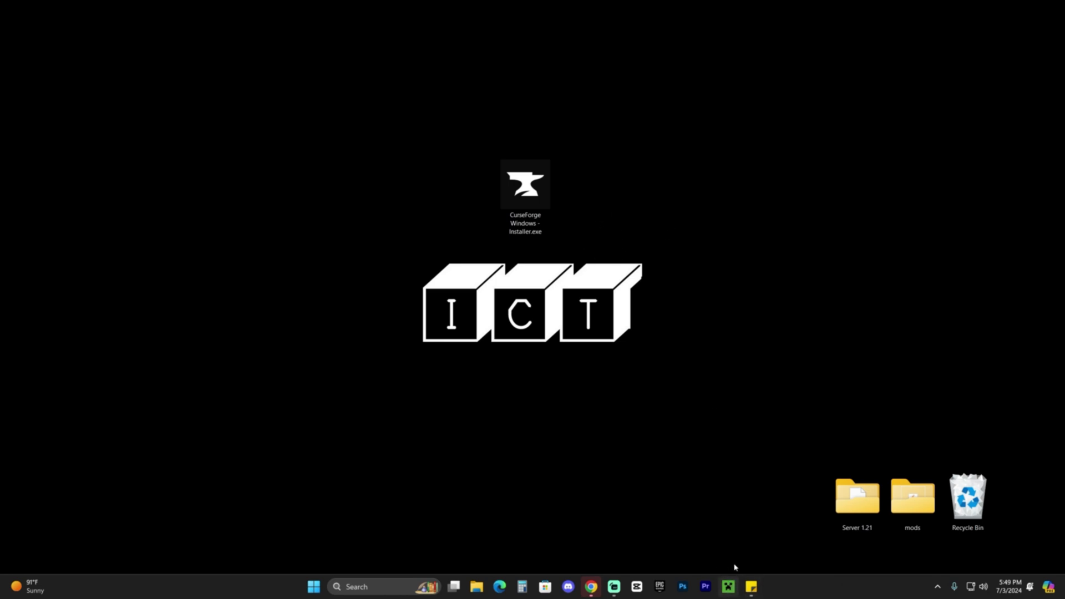
# Run the CurseForge Windows installer in English with the default installation folder and the terms accepted
pyautogui.doubleClick(527, 183)
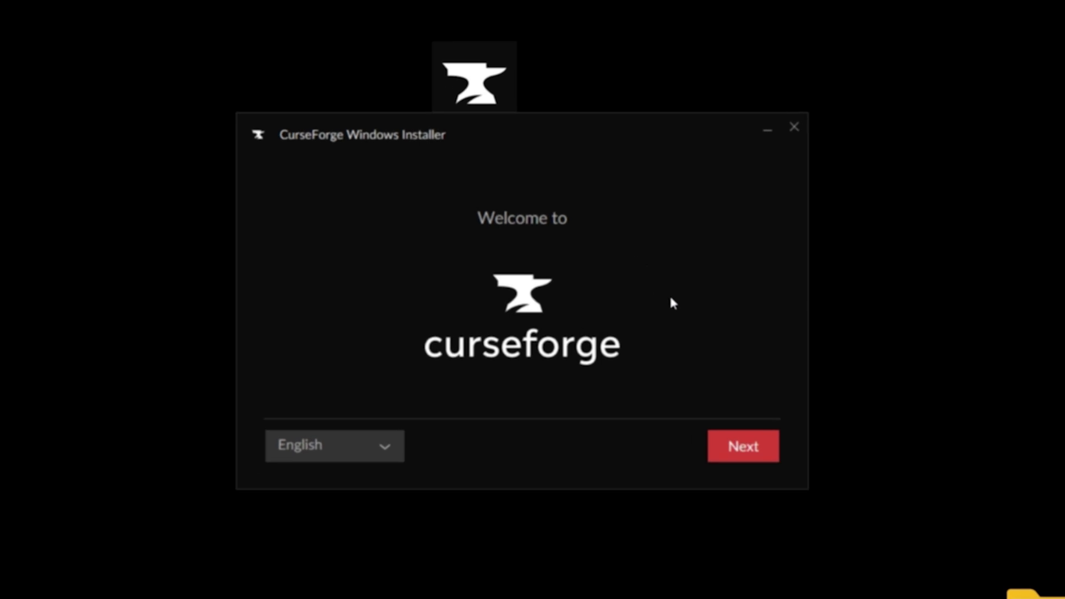
pyautogui.click(758, 447)
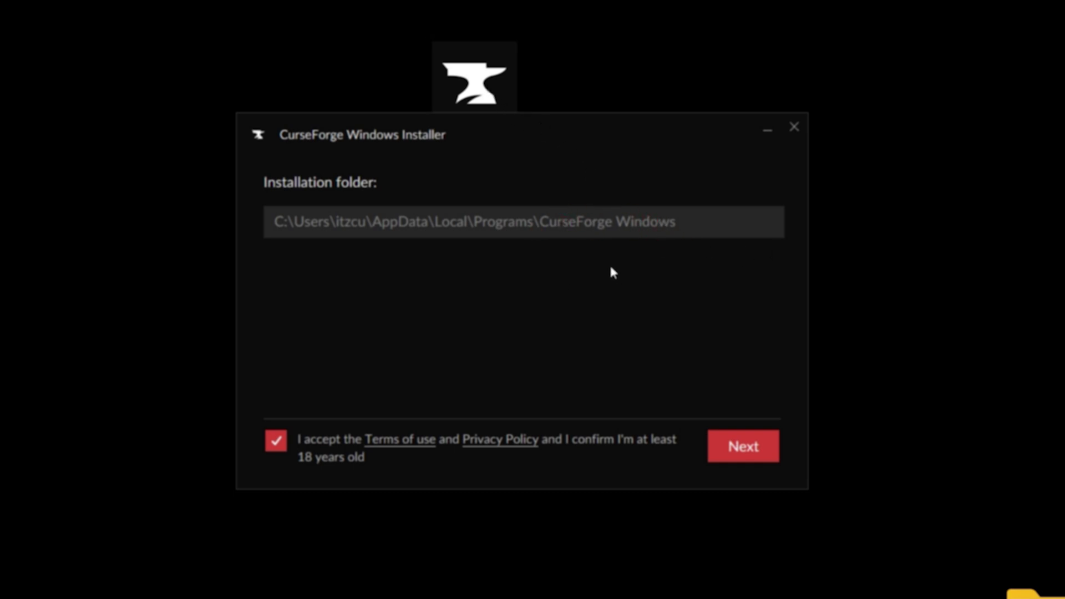
pyautogui.click(761, 447)
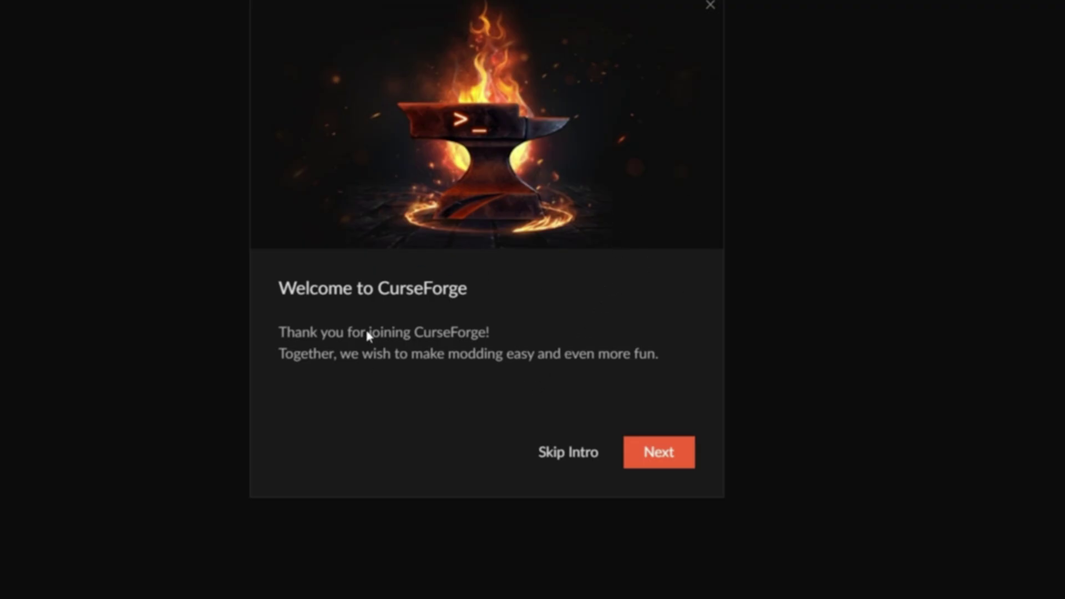
# Skip the CurseForge intro, then apply the available app update and dismiss its release notes
pyautogui.click(582, 459)
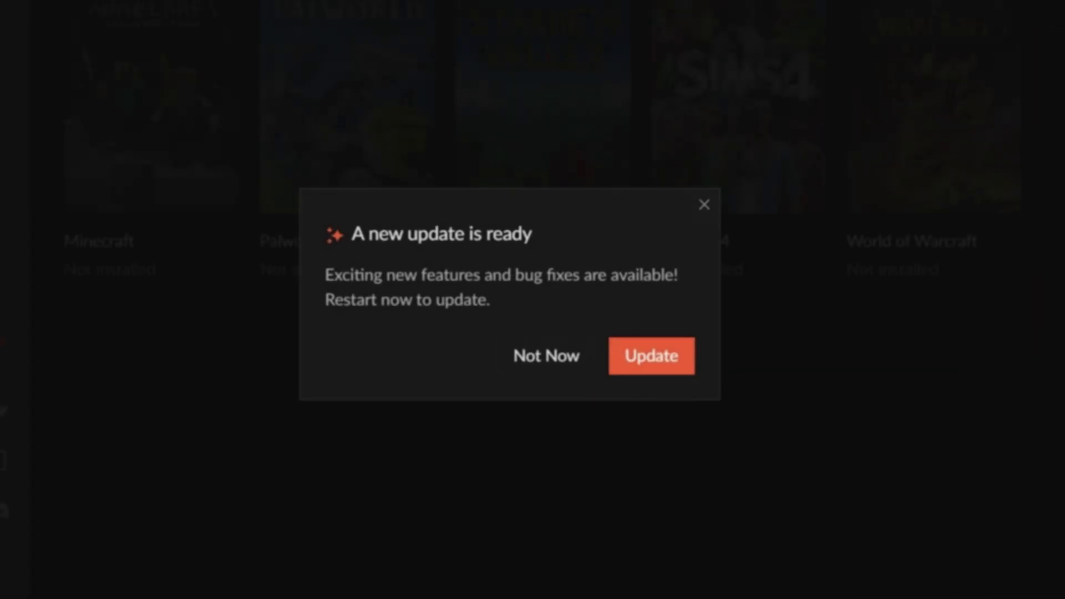
pyautogui.click(661, 359)
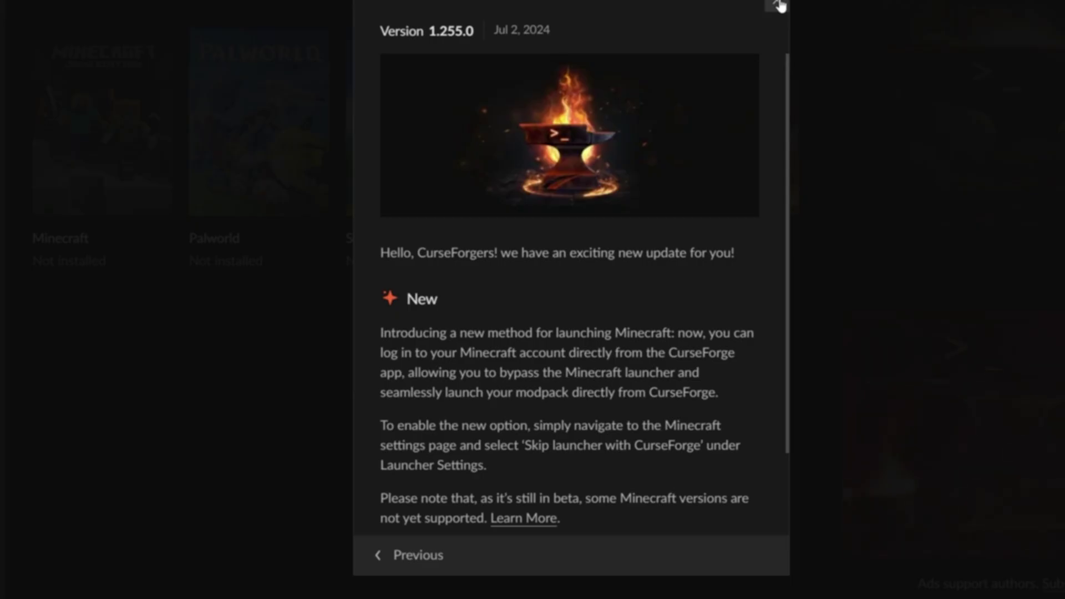
pyautogui.click(778, 5)
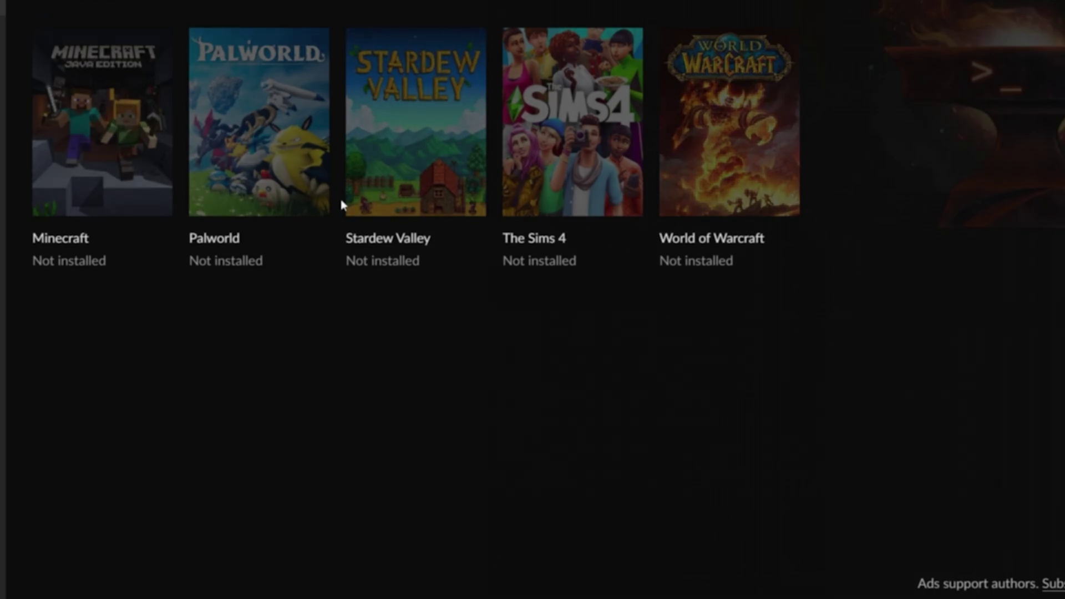
# Set up Minecraft in CurseForge with the Standard modding folder and maximize the window
pyautogui.click(129, 115)
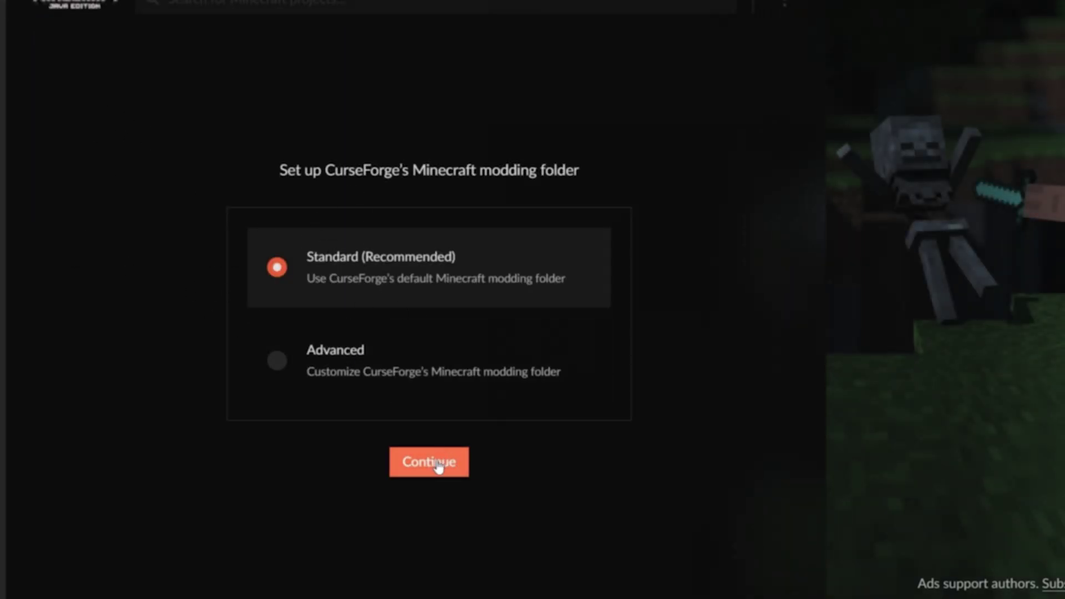
pyautogui.click(438, 466)
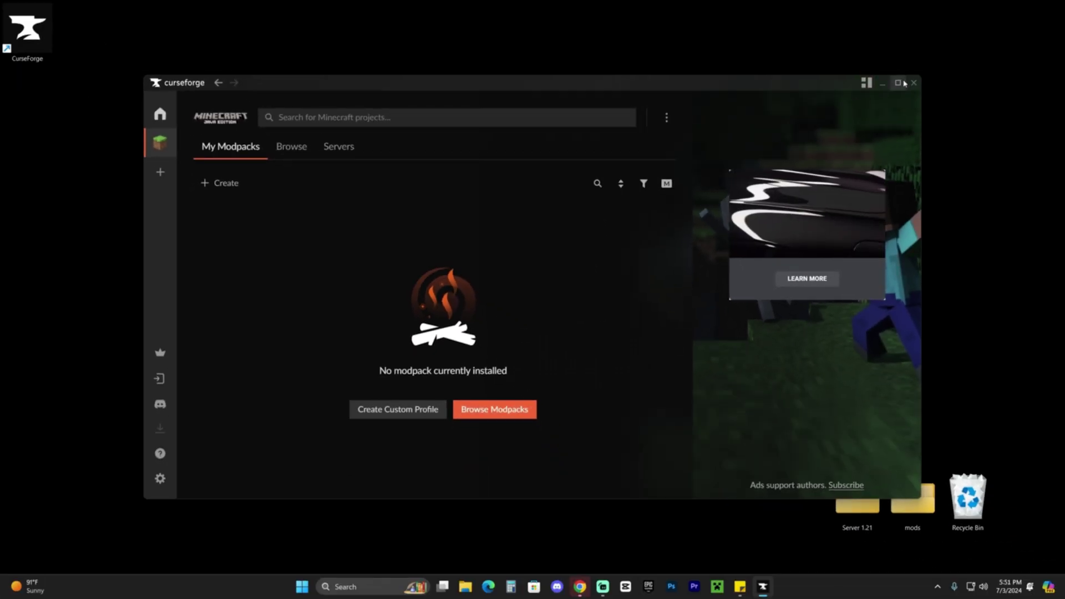
pyautogui.press('super+Up')
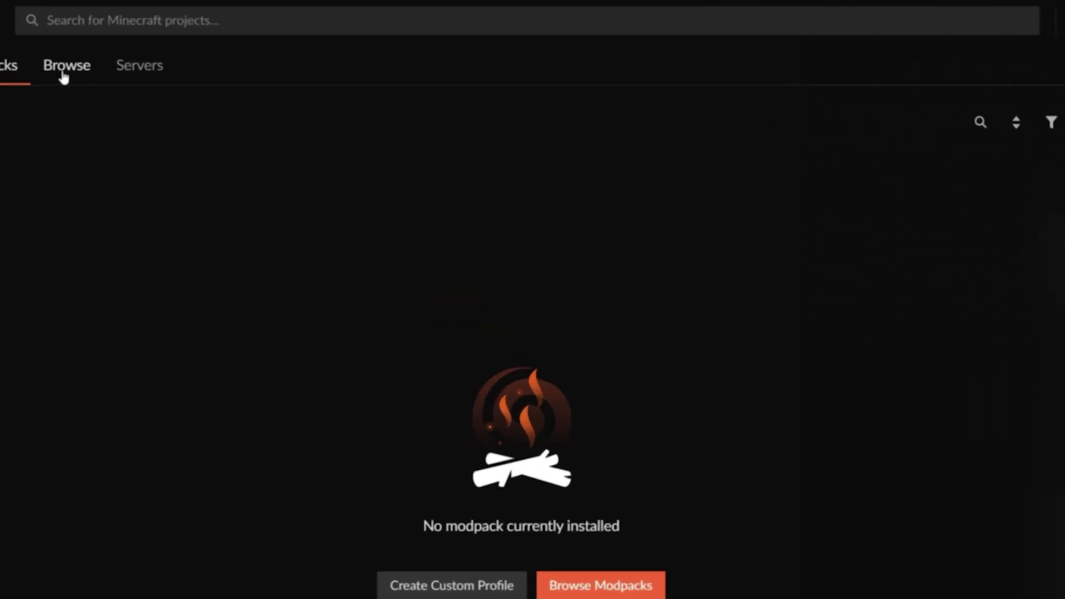
# Search the Minecraft modpacks for "atm10" and install All the Mods 10 - ATM10
pyautogui.click(146, 79)
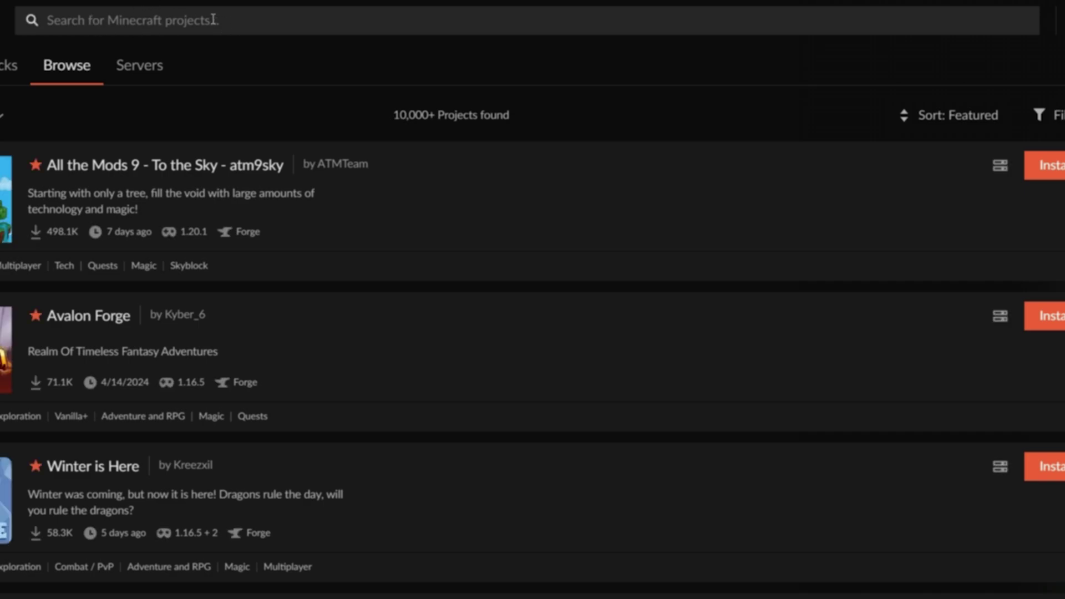
pyautogui.click(210, 20)
pyautogui.write('atm')
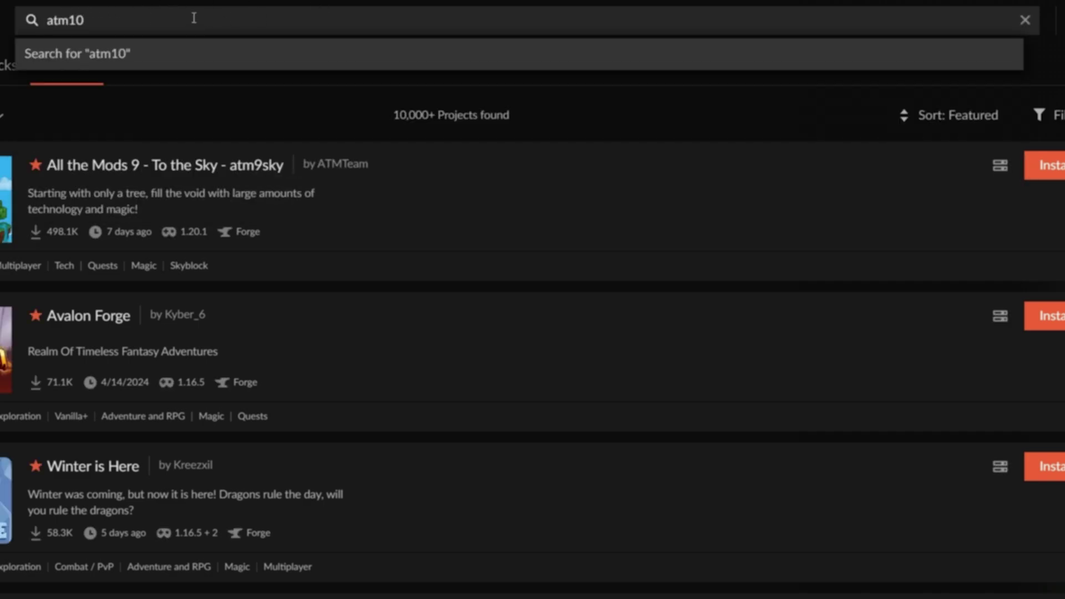
pyautogui.write('10')
pyautogui.press('Return')
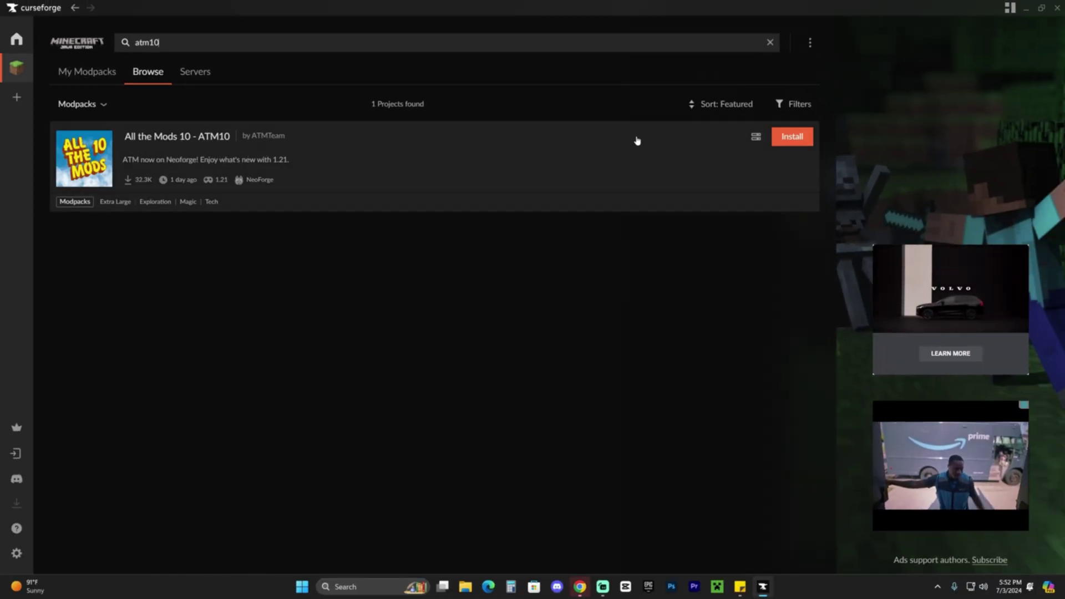
pyautogui.click(790, 138)
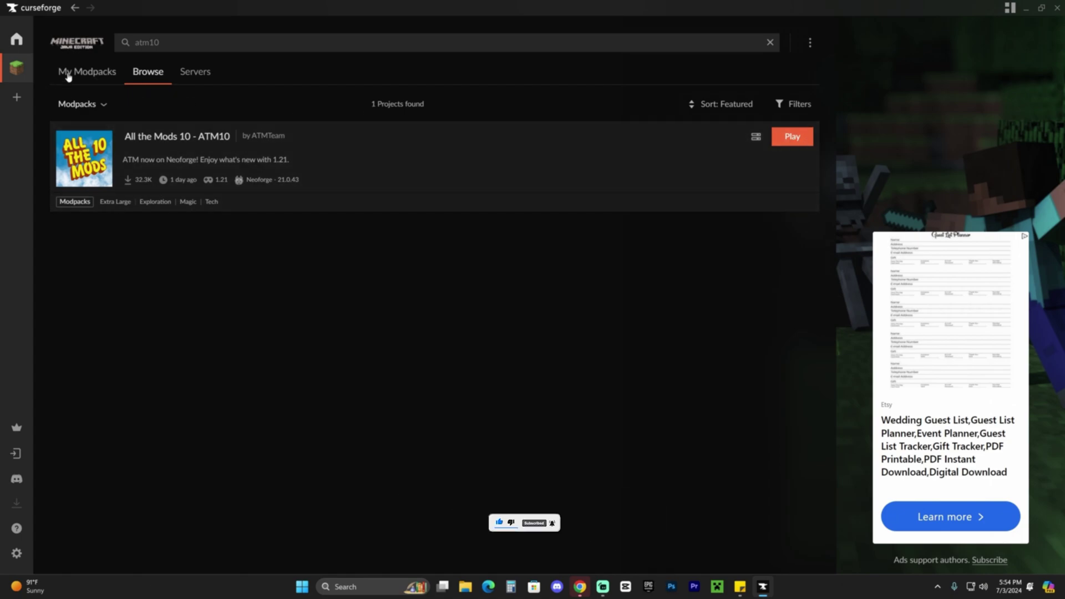
# Open the version choices for the installed All the Mods 10 modpack, review the available releases, and close them without switching
pyautogui.click(87, 71)
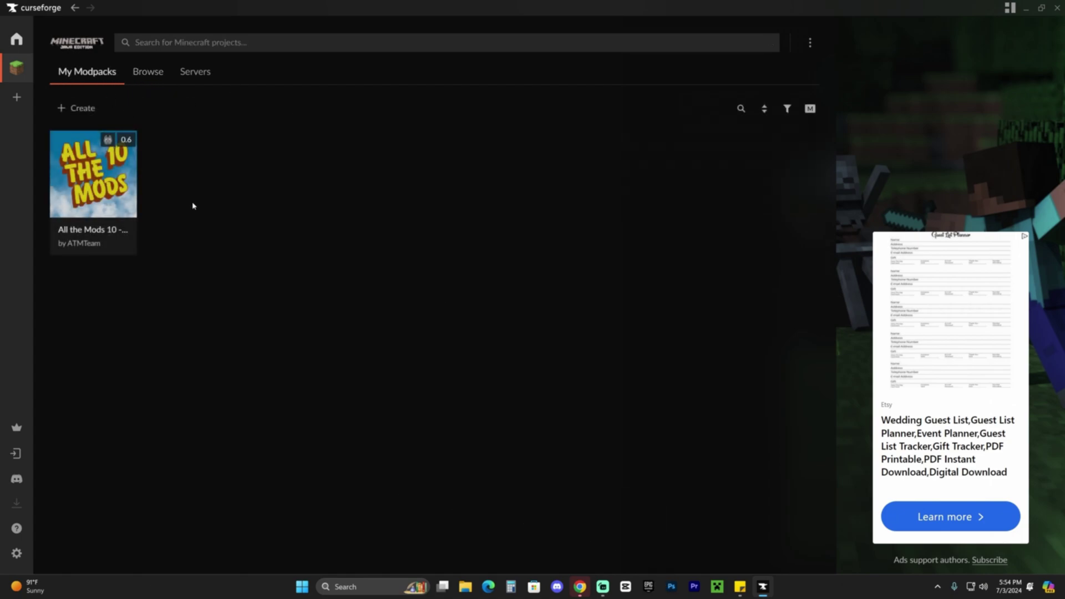
pyautogui.moveTo(111, 149)
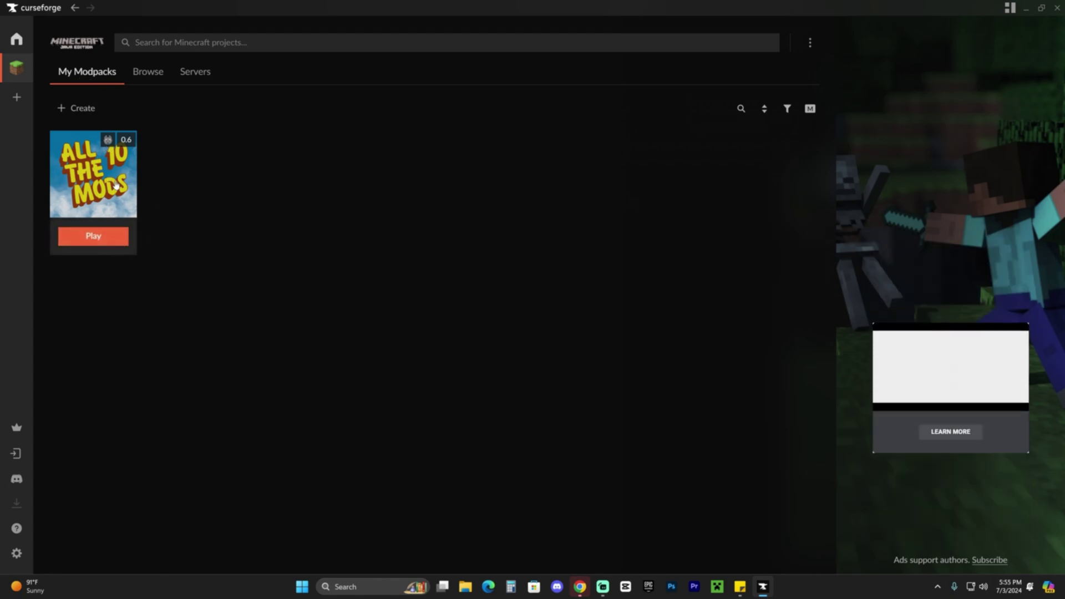
pyautogui.rightClick(100, 162)
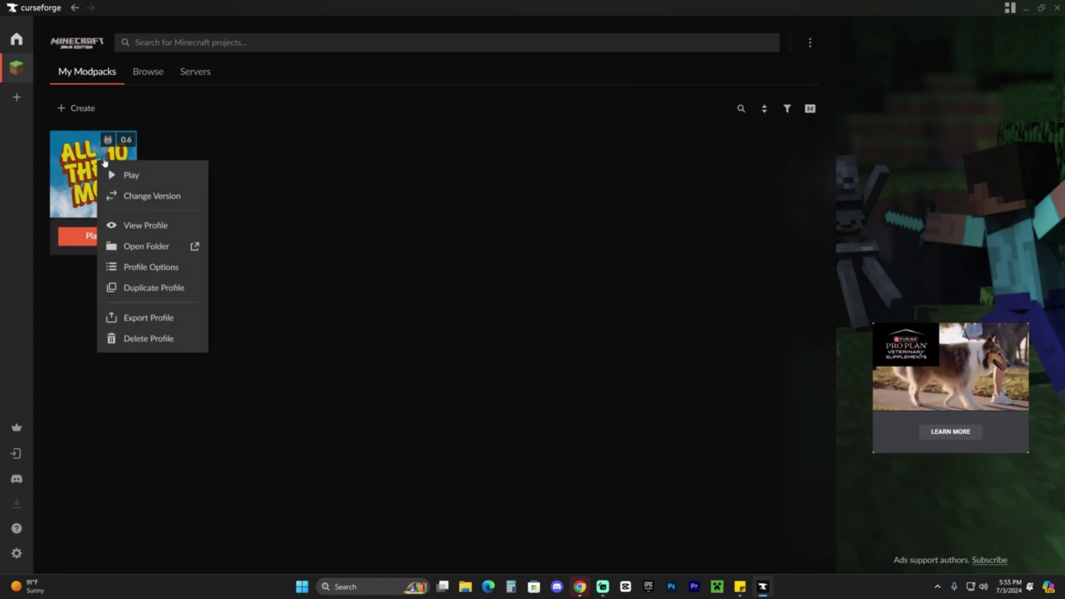
pyautogui.click(158, 196)
pyautogui.click(438, 111)
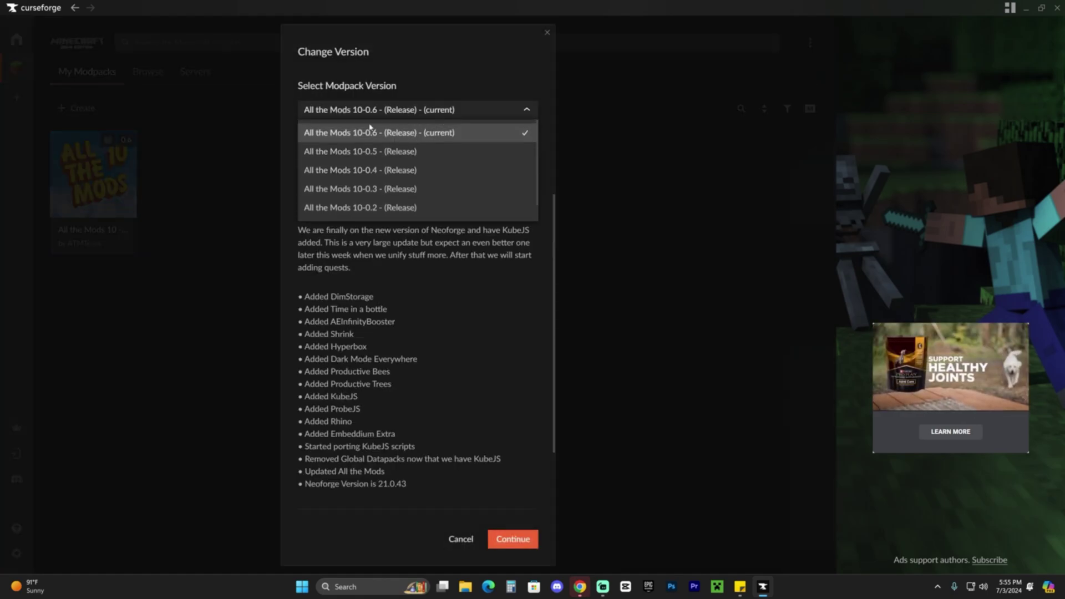
pyautogui.click(463, 108)
pyautogui.click(547, 32)
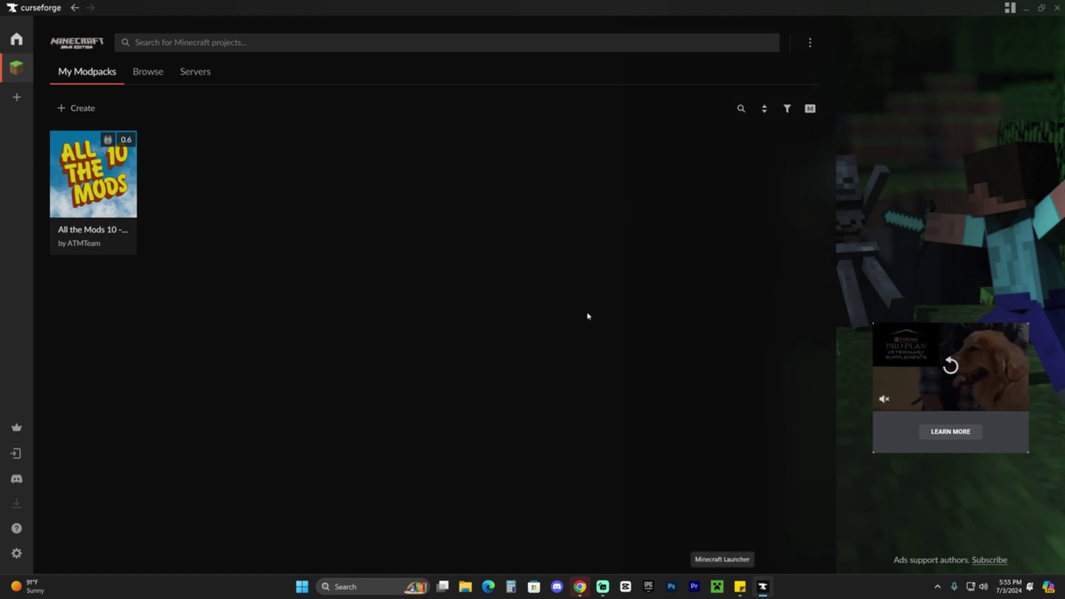
# Launch All the Mods 10 - ATM10 from the installed modpacks and show Minecraft: Java Edition in the Minecraft Launcher
pyautogui.moveTo(125, 175)
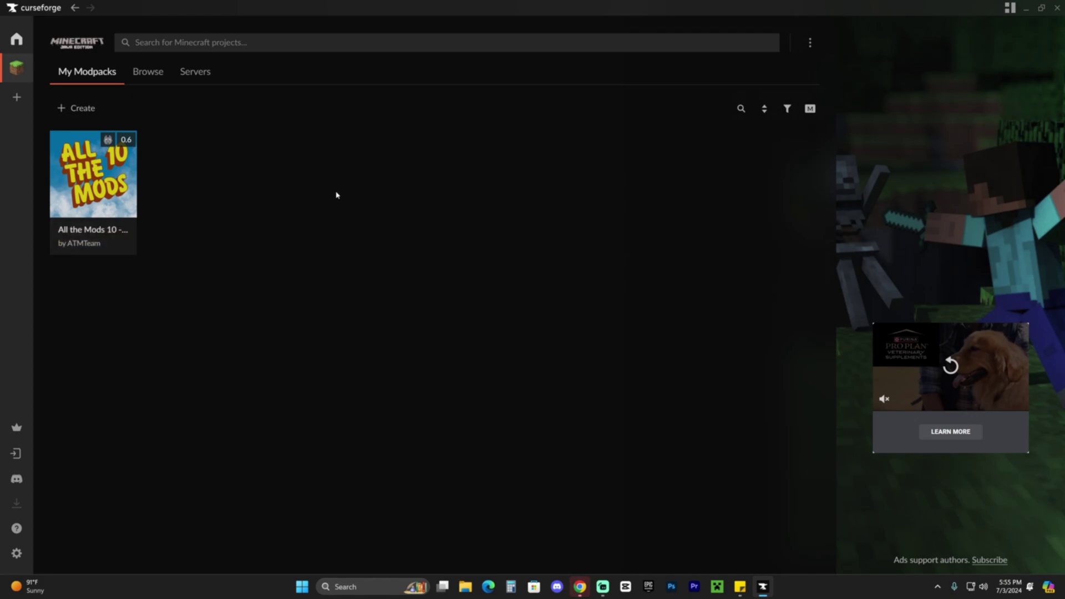
pyautogui.moveTo(113, 191)
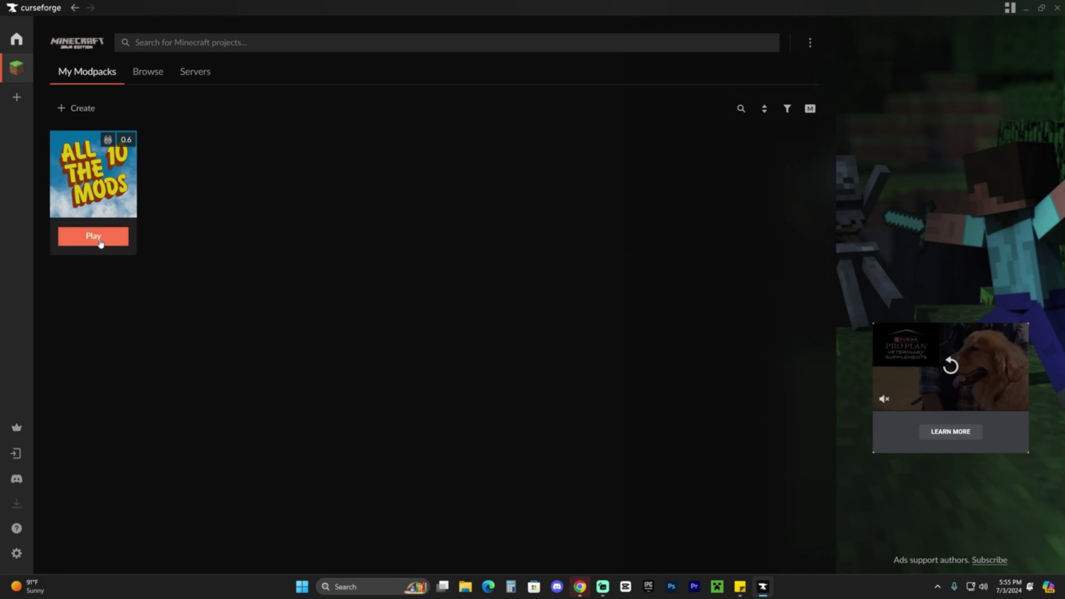
pyautogui.click(104, 240)
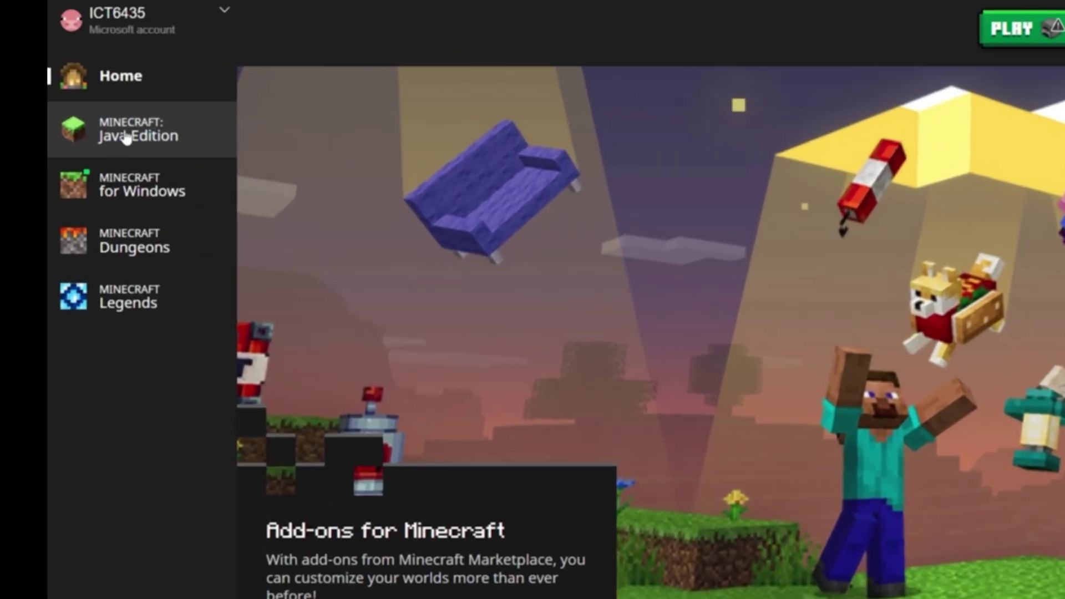
pyautogui.click(52, 98)
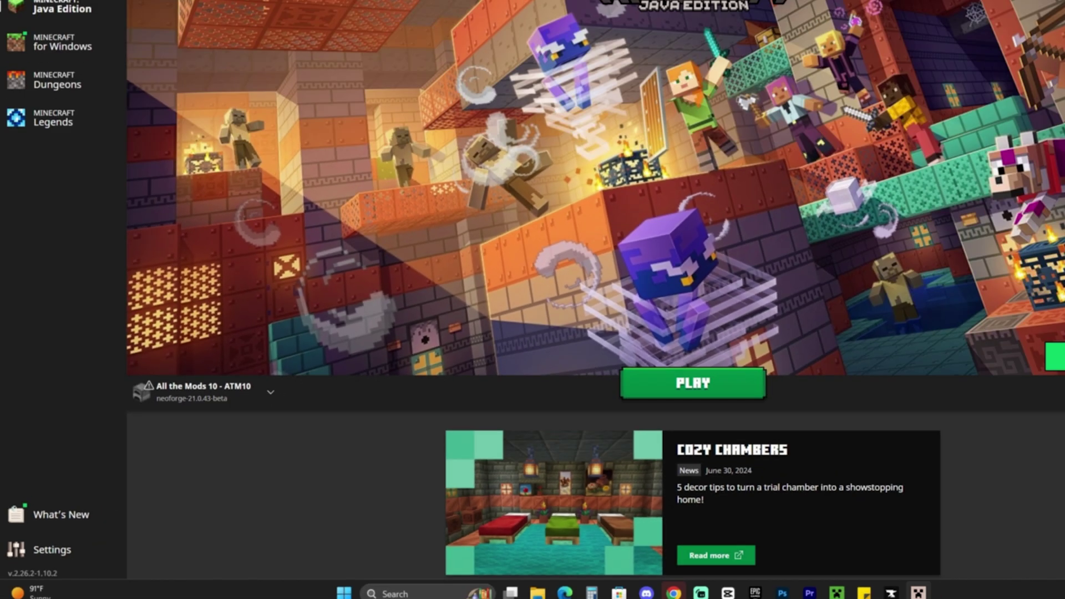
# Open the All the Mods 10 - ATM10 installation for editing and expand its additional options
pyautogui.click(178, 42)
pyautogui.click(808, 151)
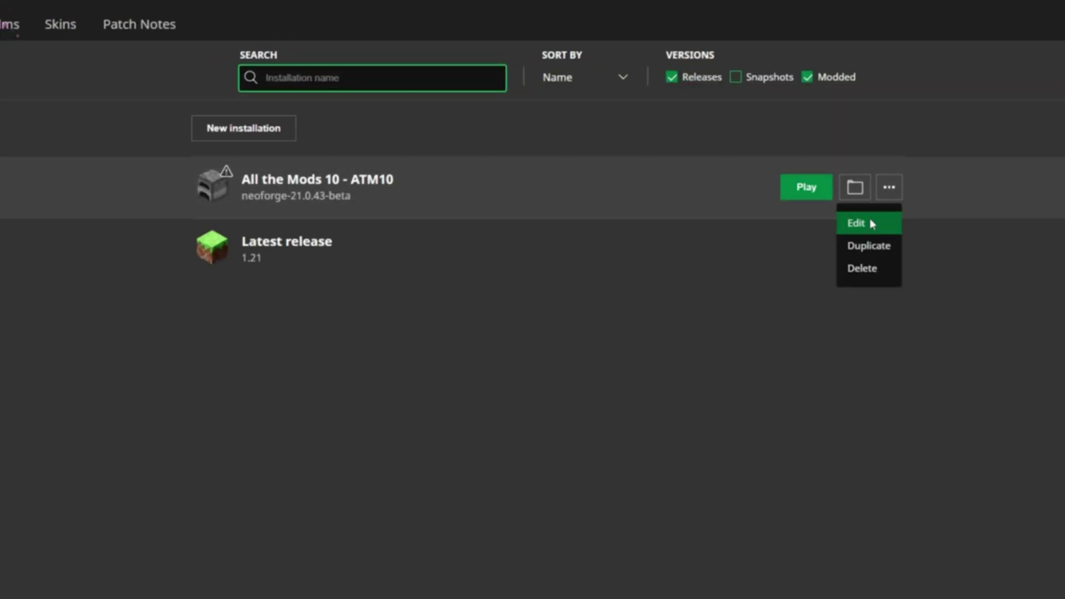
pyautogui.click(873, 223)
pyautogui.click(677, 404)
# Examine the -Xmx maximum memory value in the installation's JVM arguments, then leave the installation editor
pyautogui.moveTo(267, 503)
pyautogui.mouseDown()
pyautogui.moveTo(253, 504)
pyautogui.moveTo(270, 510)
pyautogui.mouseUp()
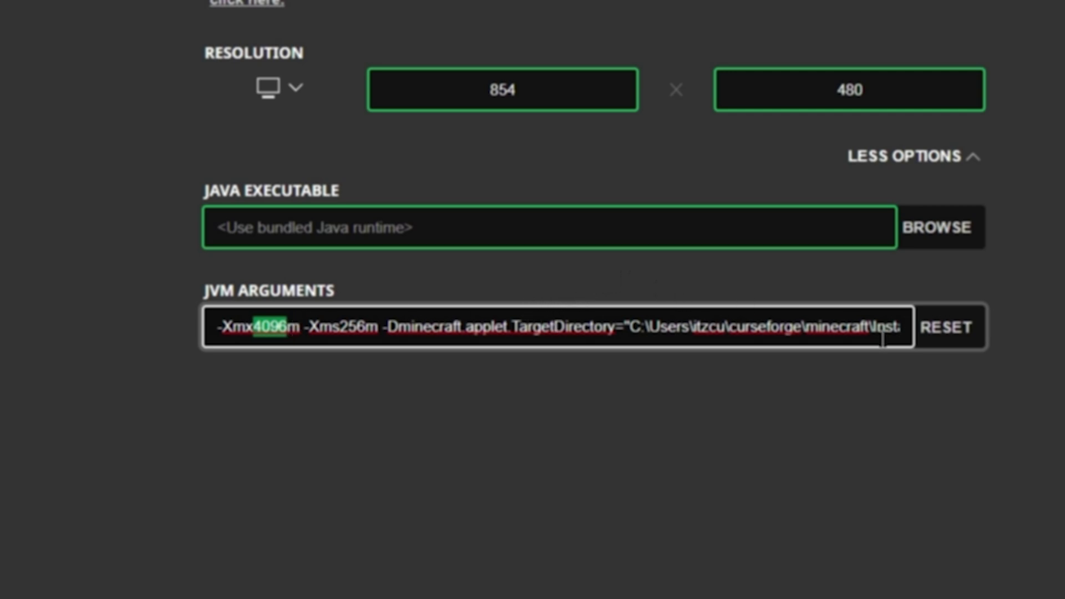
pyautogui.click(284, 332)
pyautogui.moveTo(297, 328); pyautogui.dragTo(259, 328)
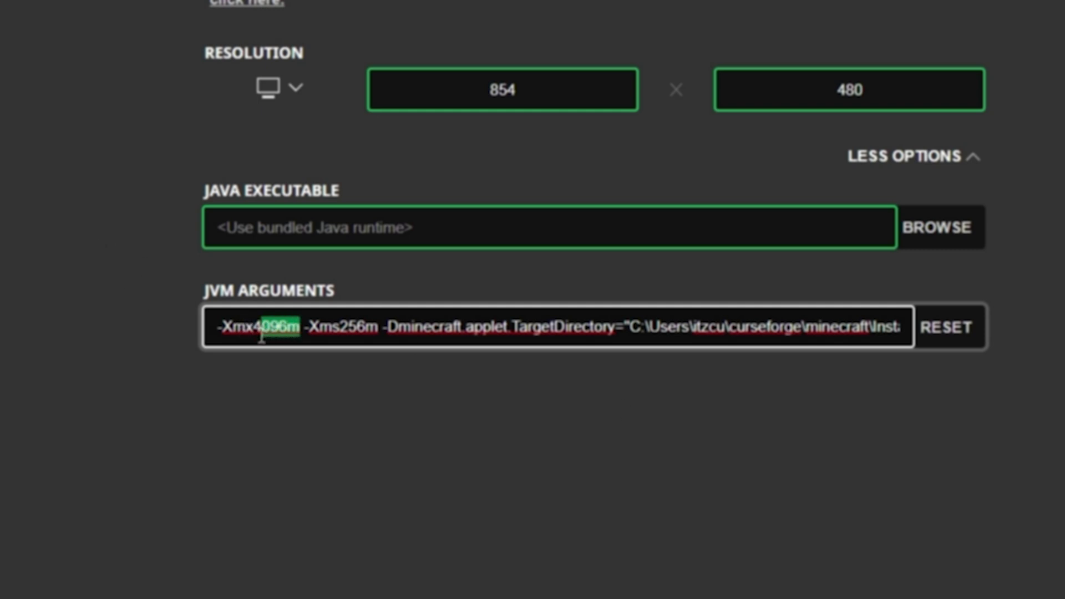
pyautogui.click(1007, 522)
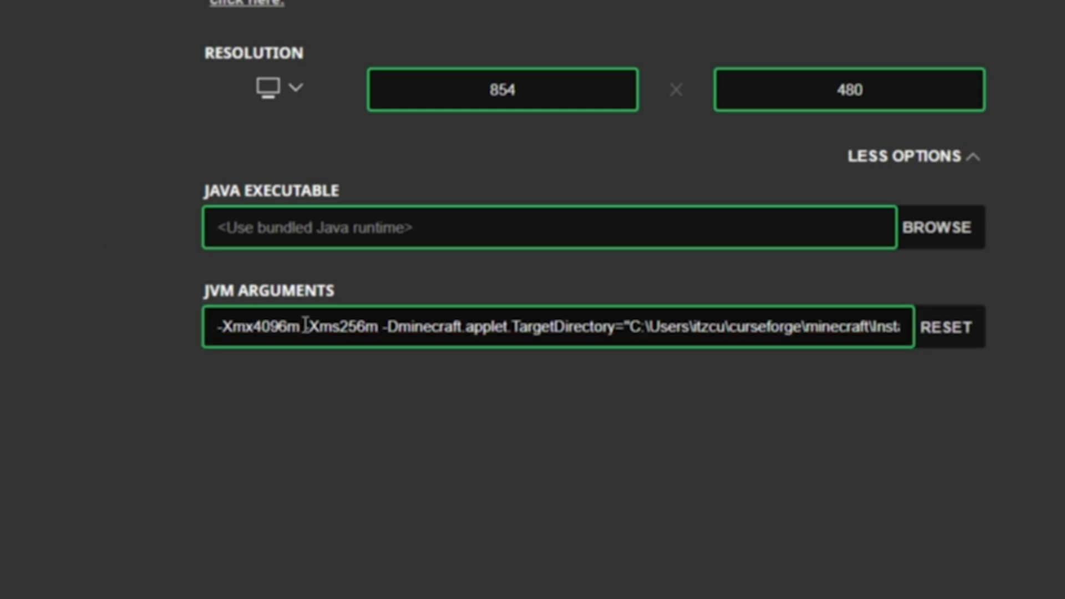
pyautogui.moveTo(259, 328); pyautogui.dragTo(302, 327)
pyautogui.click(751, 506)
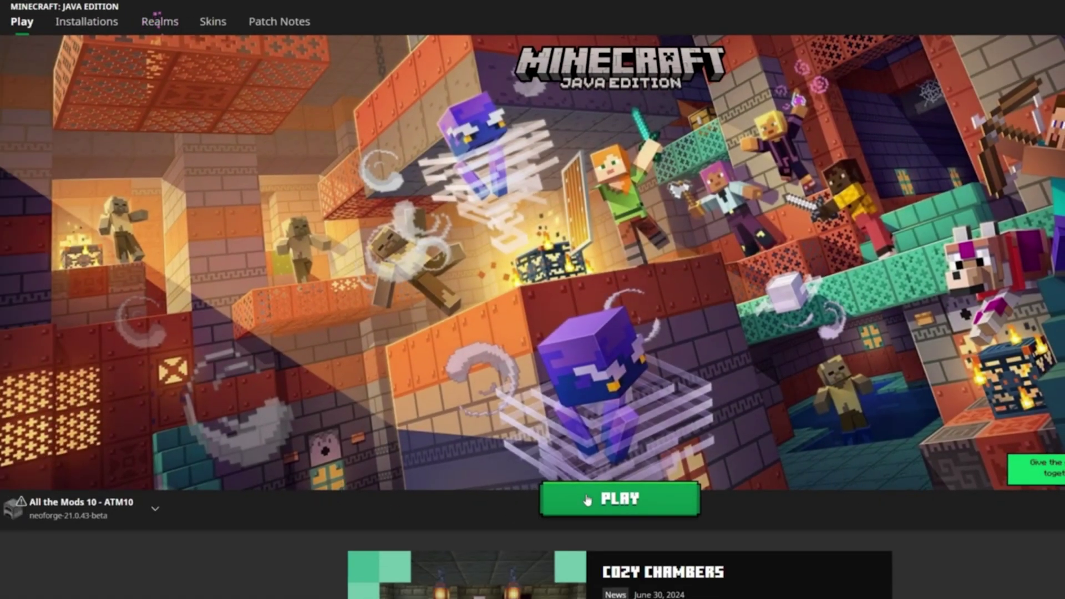
# Start the game with the All the Mods 10 - ATM10 installation, accepting the modded-installation risks and turning off further warnings
pyautogui.click(102, 518)
pyautogui.click(83, 388)
pyautogui.click(652, 502)
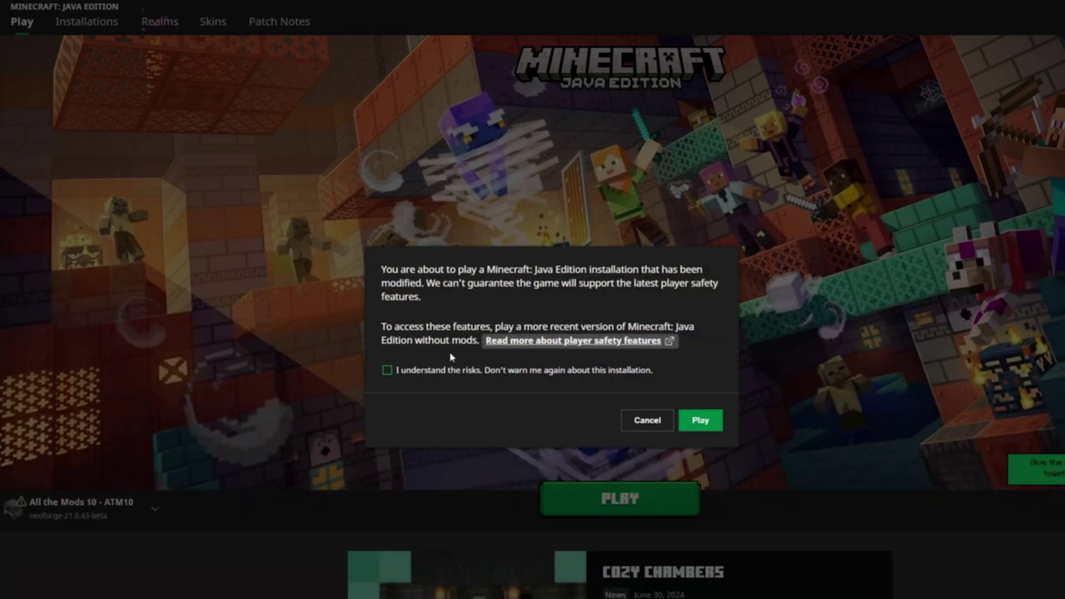
pyautogui.click(387, 370)
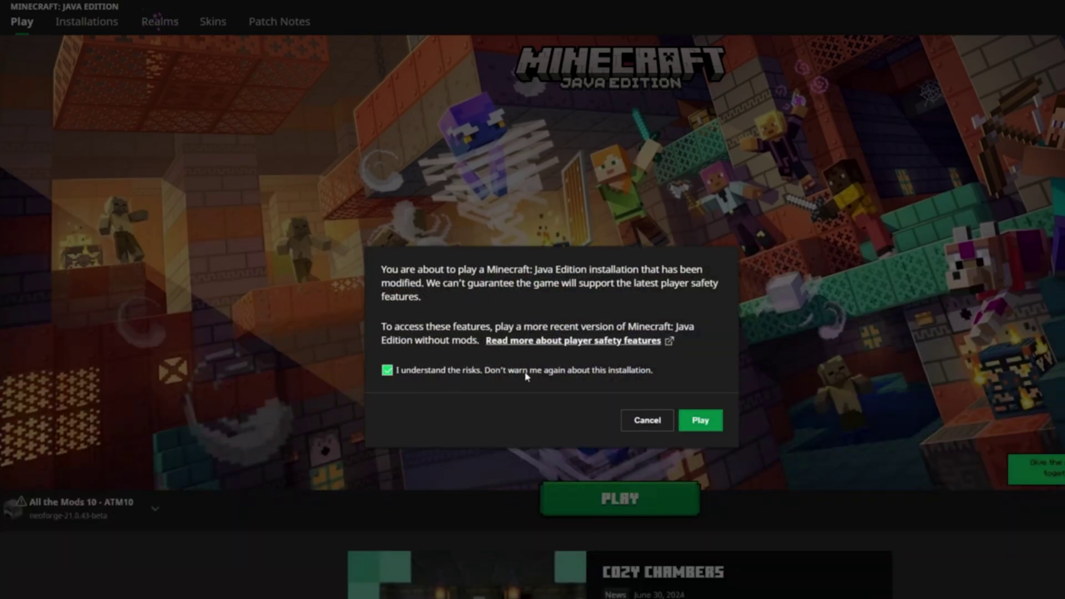
pyautogui.click(716, 424)
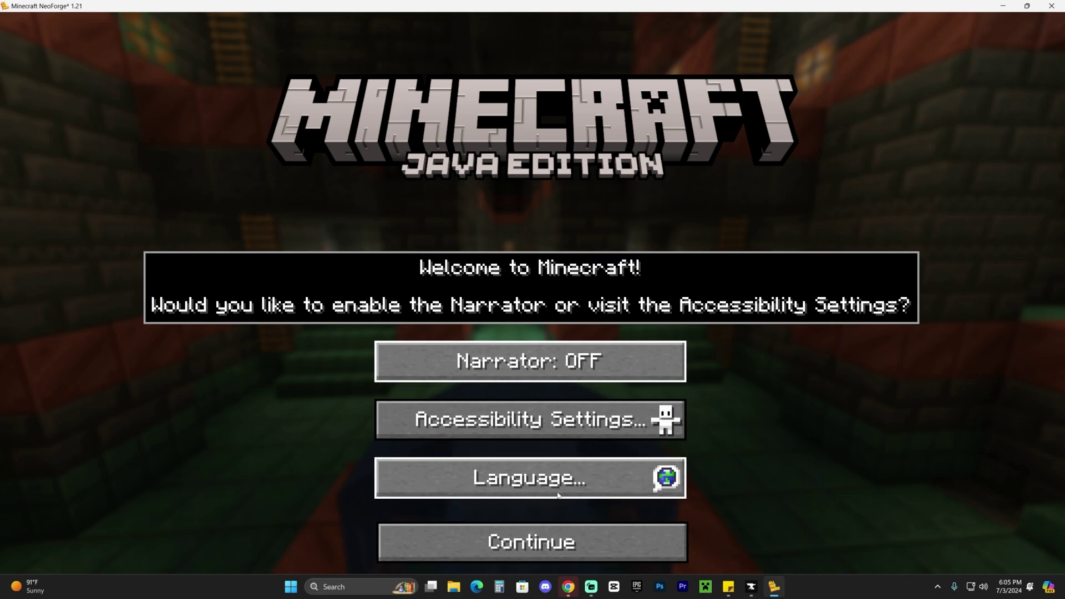
# Continue past the Minecraft welcome screen and create a new singleplayer world named New World in Creative mode
pyautogui.click(542, 539)
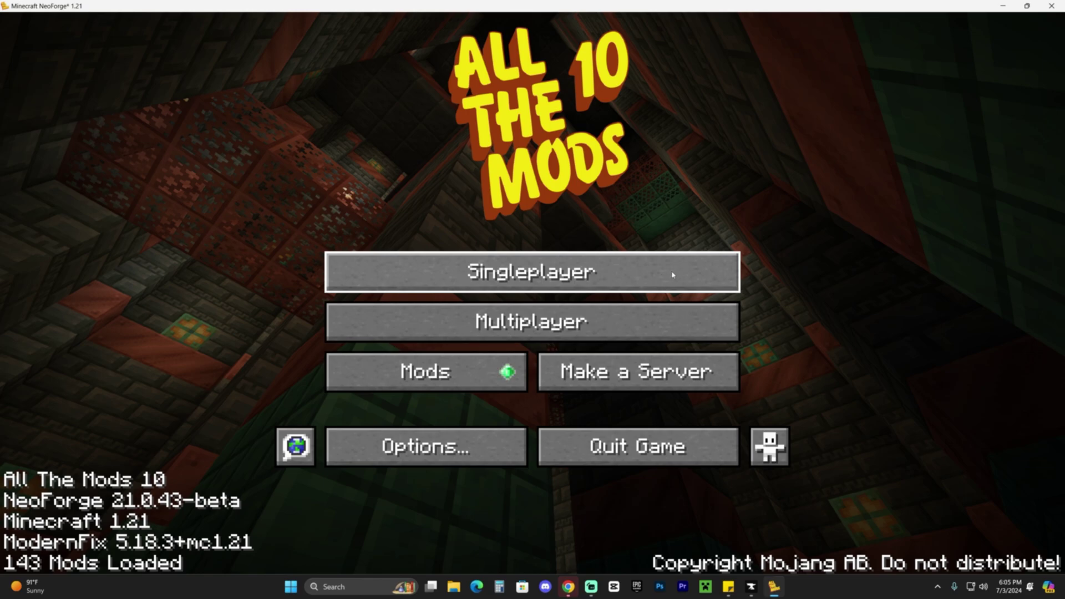
pyautogui.click(622, 273)
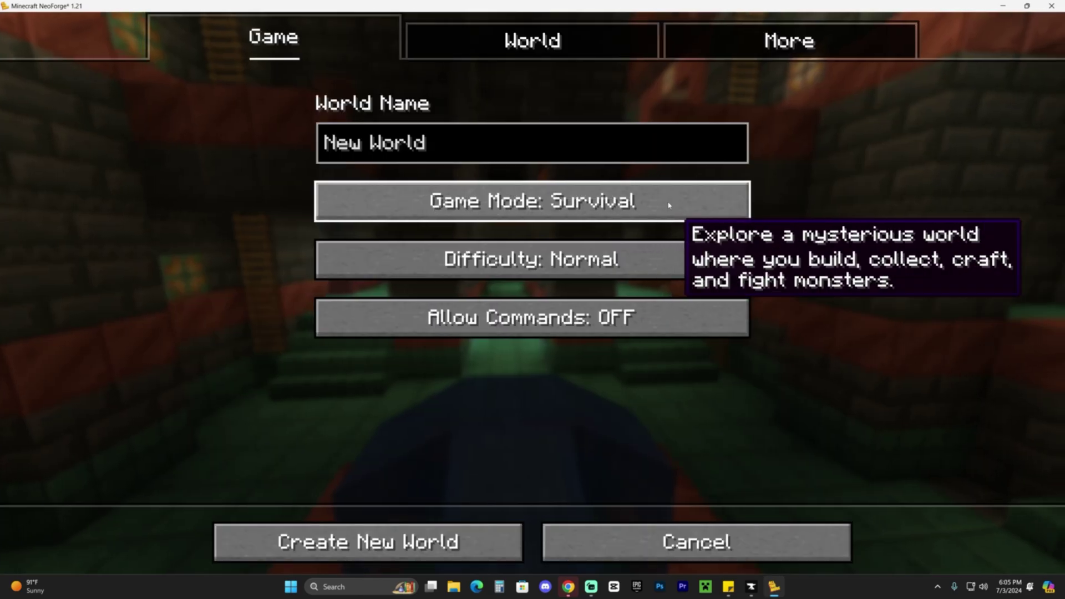
pyautogui.click(660, 204)
pyautogui.click(660, 204)
pyautogui.click(367, 541)
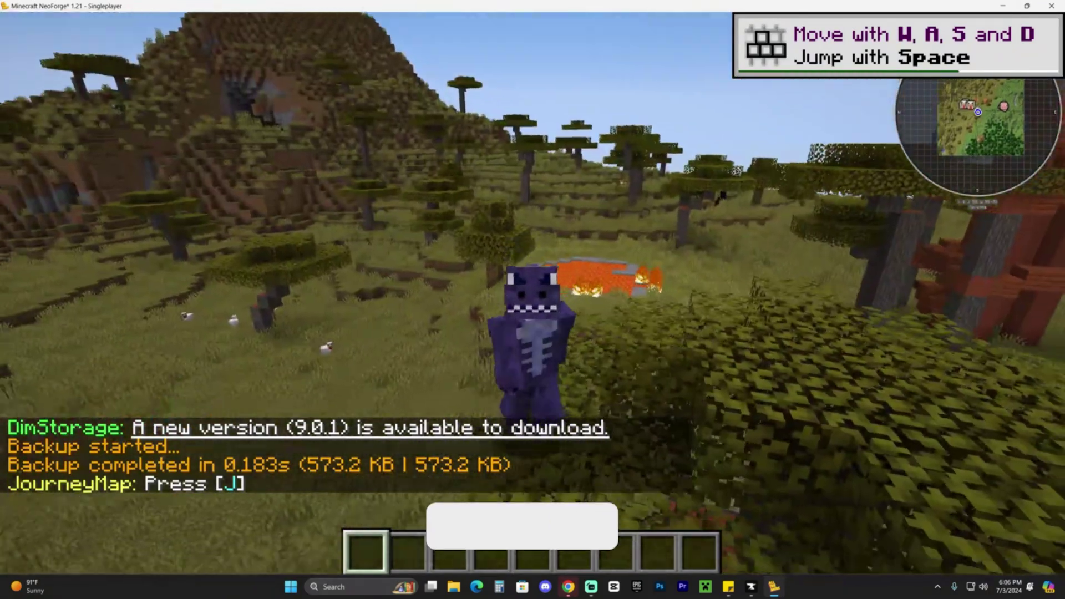
# Walk the character forward through the new world to look around the savanna terrain
pyautogui.press('w')
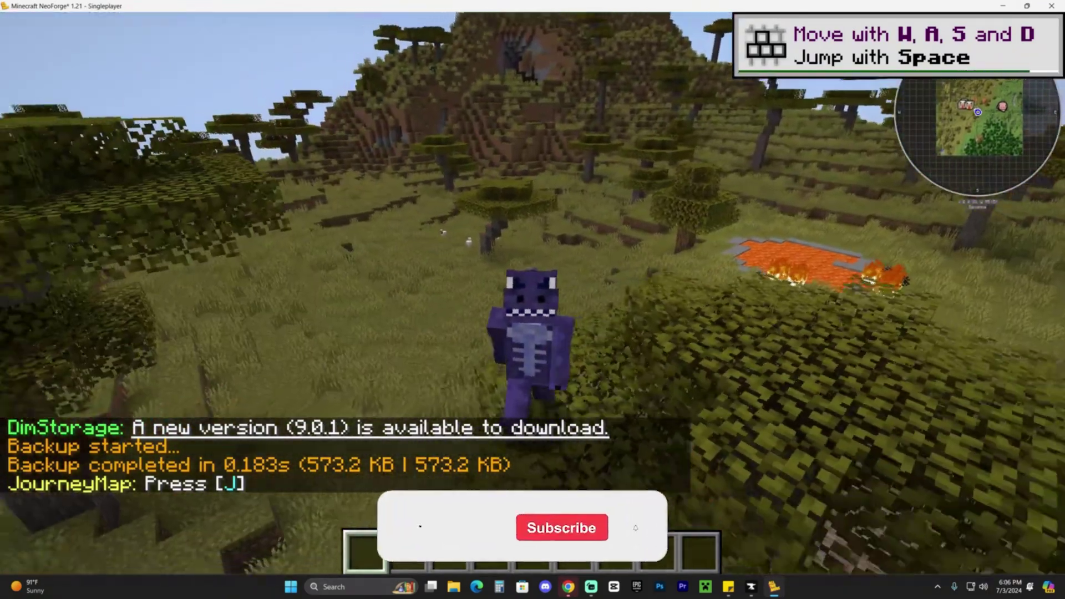
pyautogui.press('w')
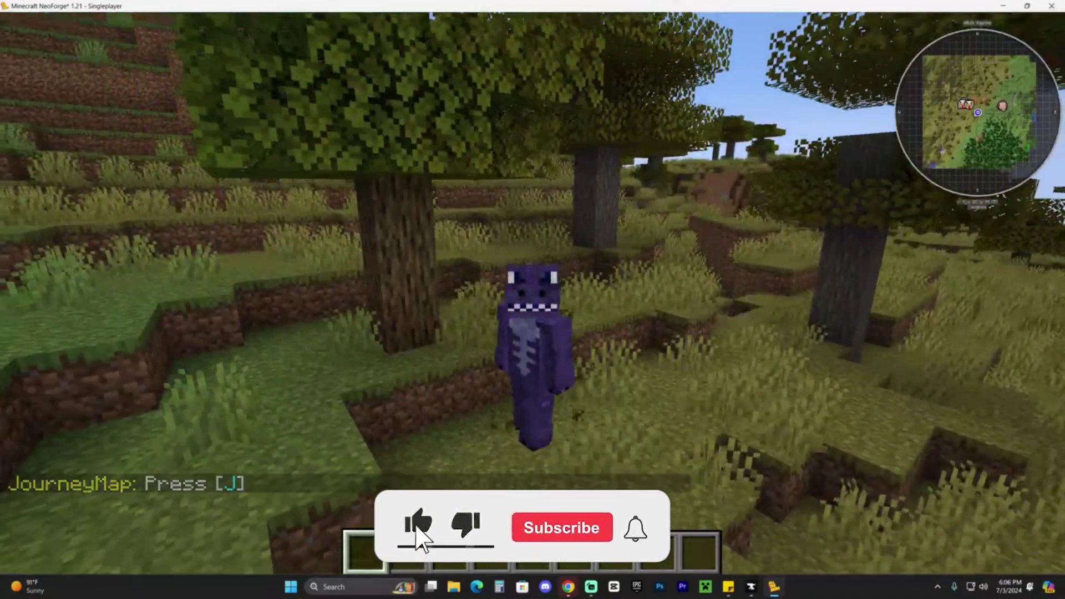
pyautogui.press('w')
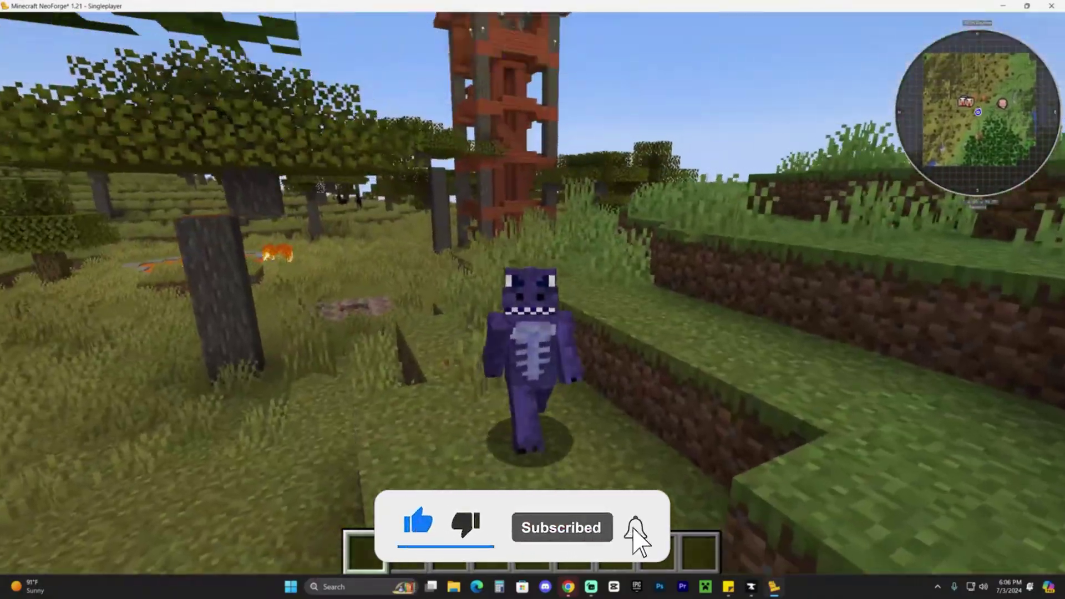
pyautogui.press('w')
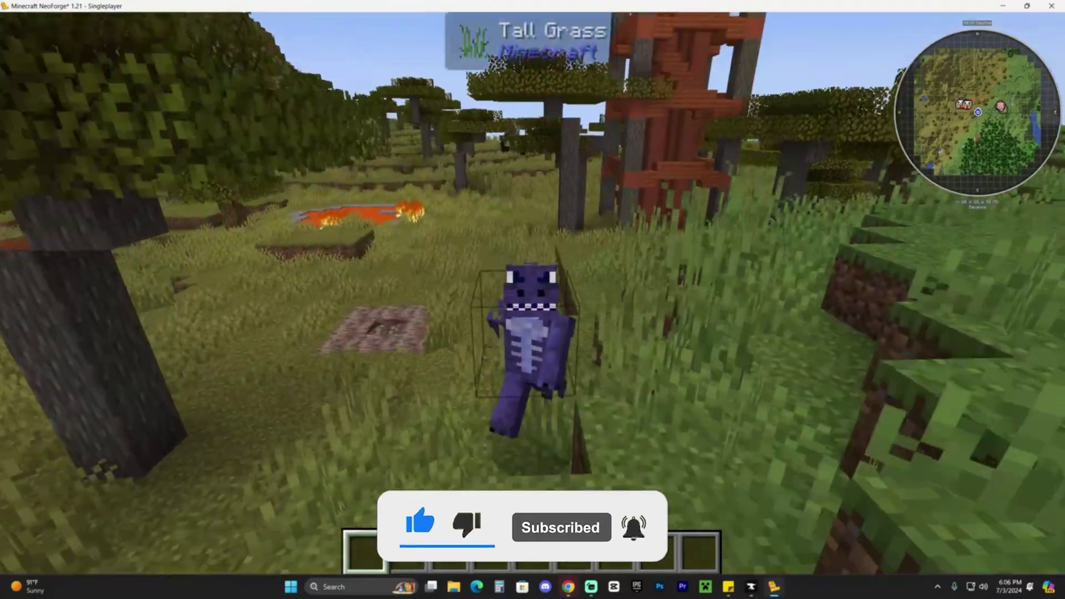
pyautogui.press('w')
pyautogui.press('w')
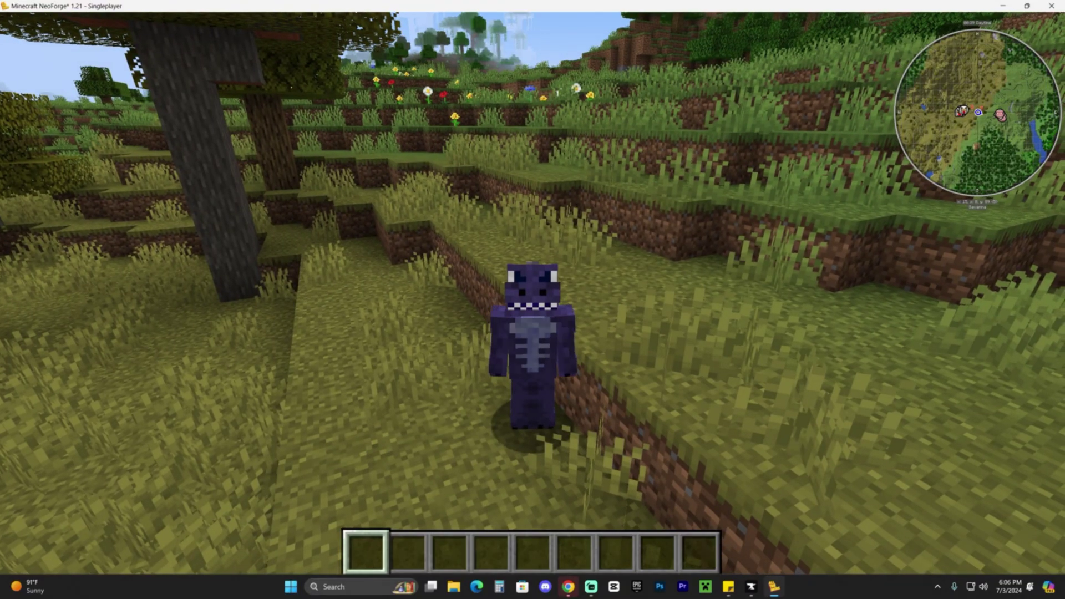
pyautogui.press('w')
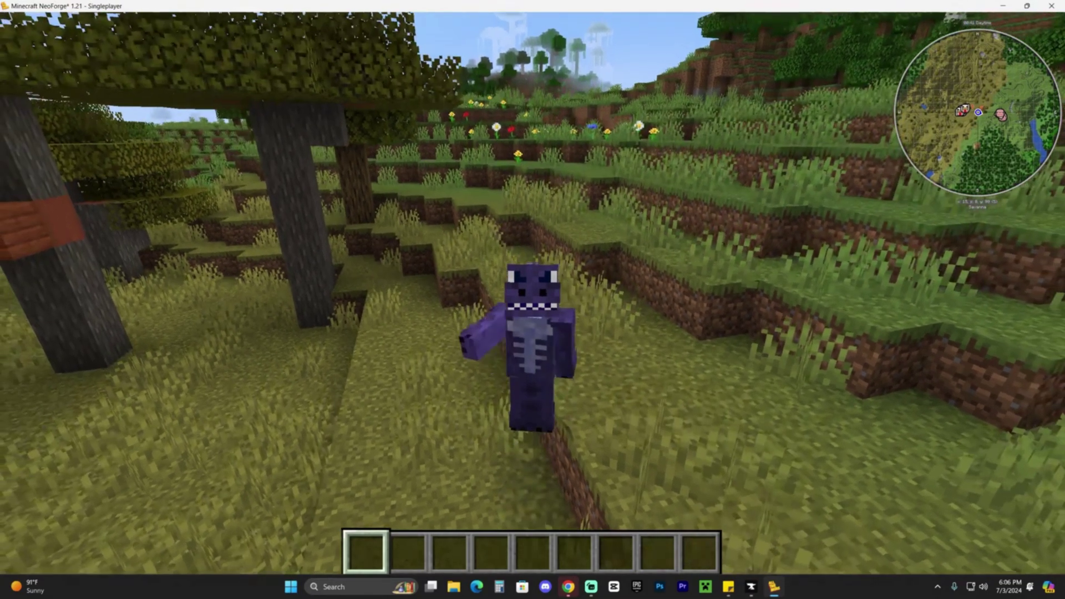